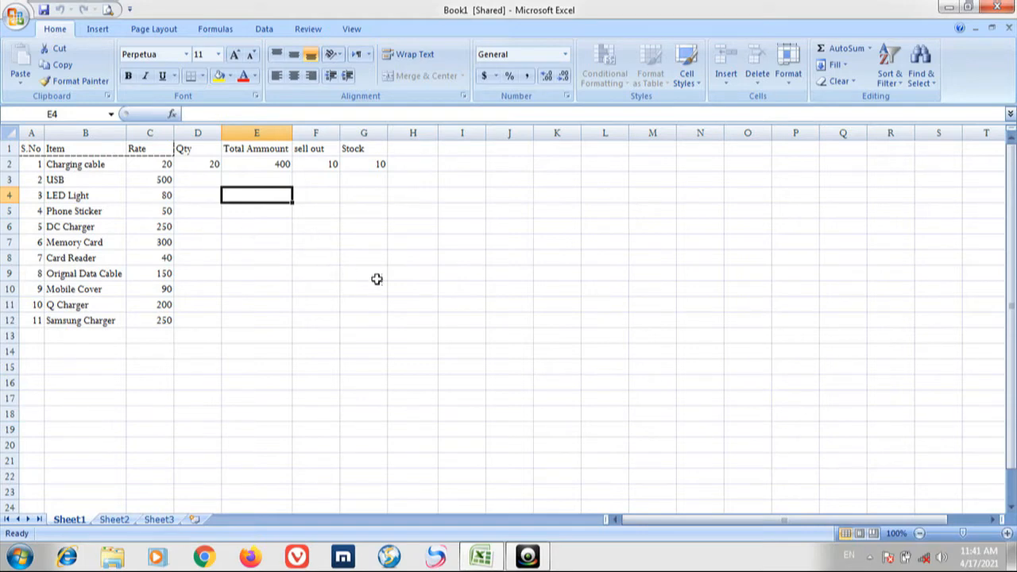
- Review the product names in the Item column, from Charging cable down to Samsung Charger
click(271, 178)
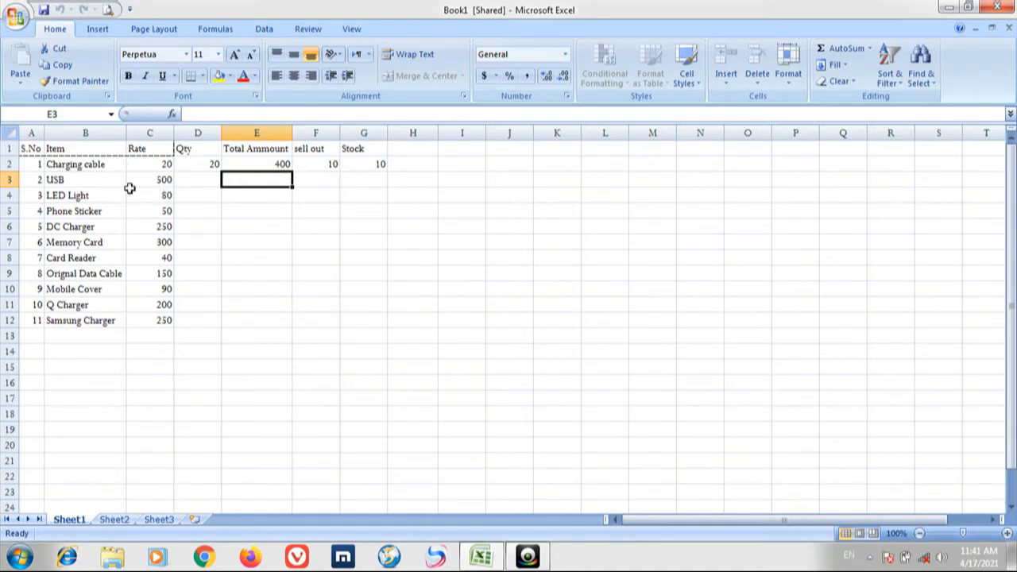
click(87, 164)
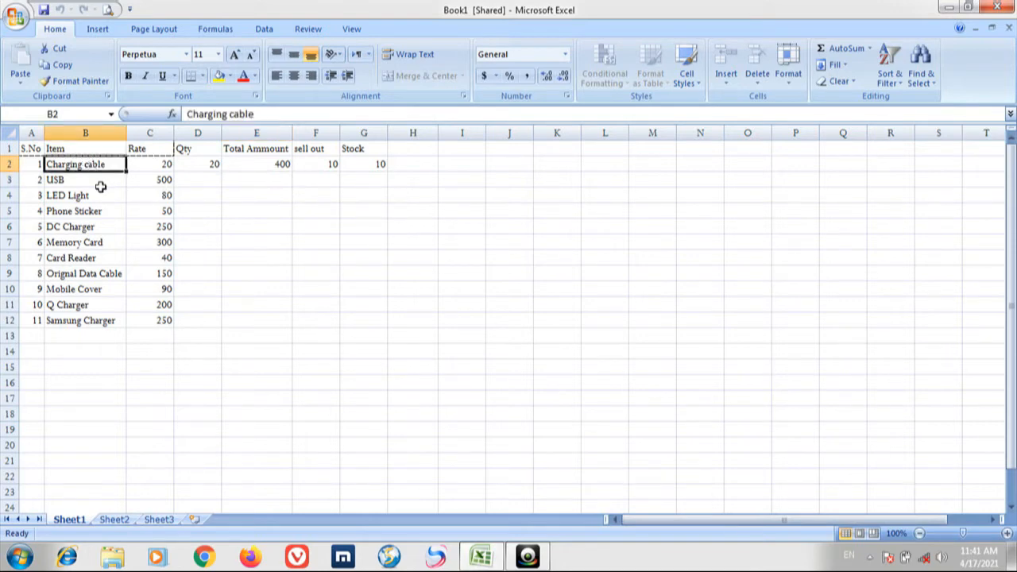
click(102, 185)
click(100, 196)
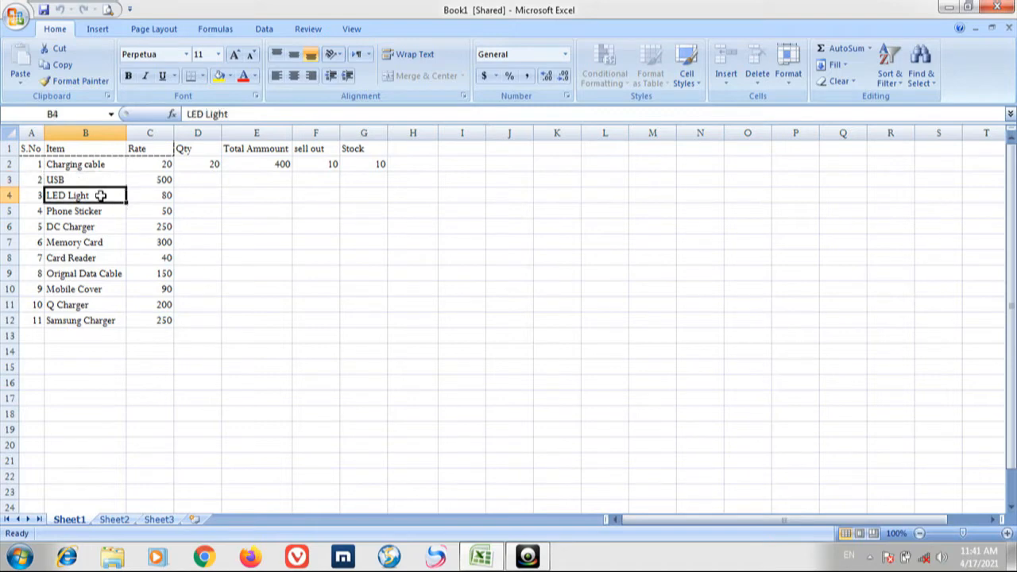
click(101, 210)
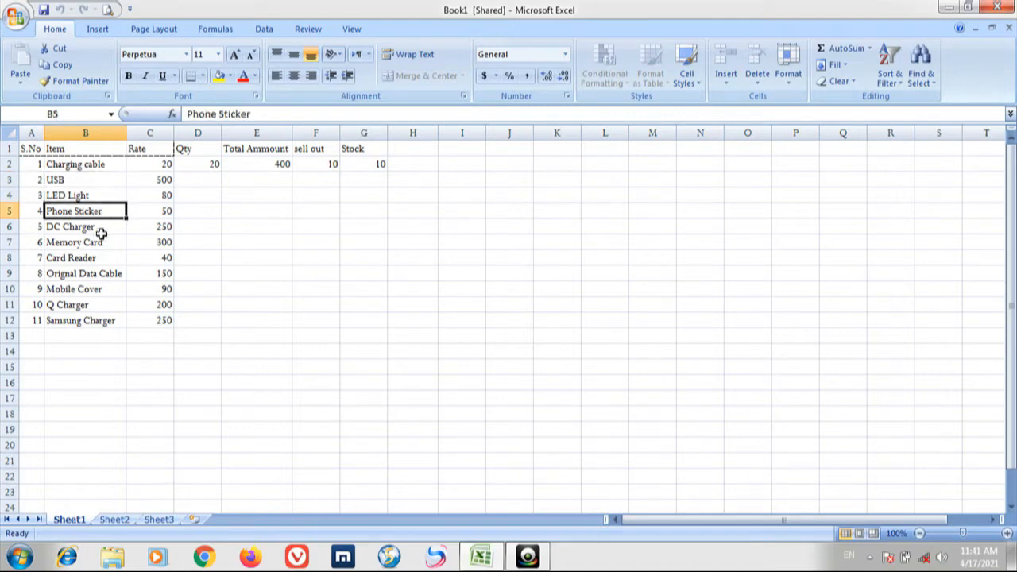
click(100, 232)
click(112, 246)
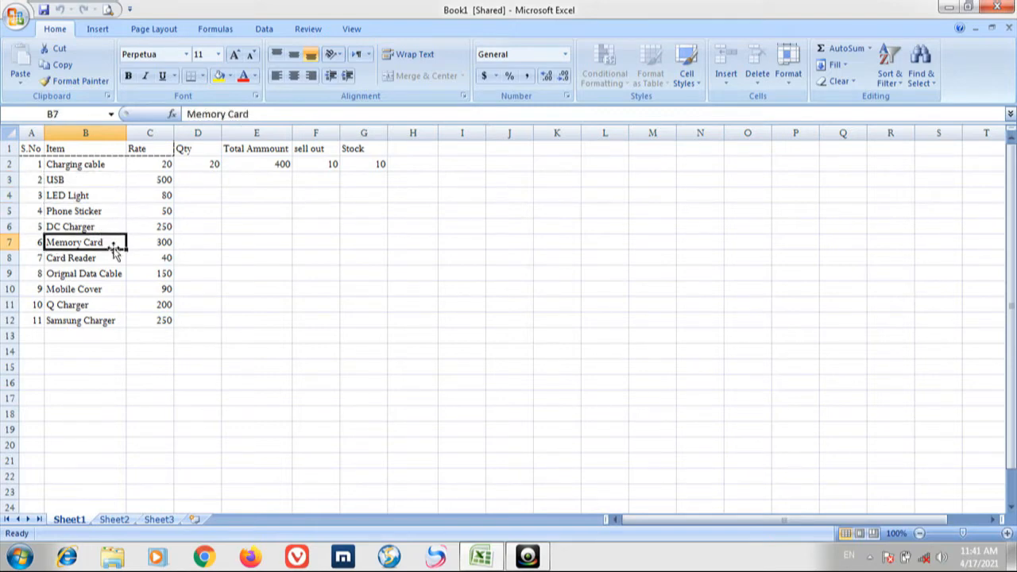
click(106, 262)
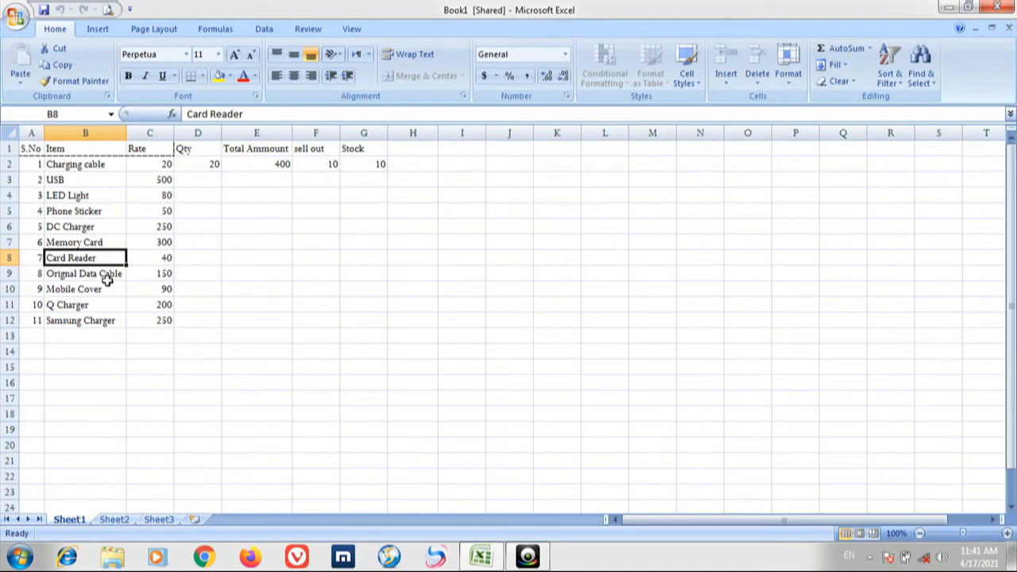
click(106, 278)
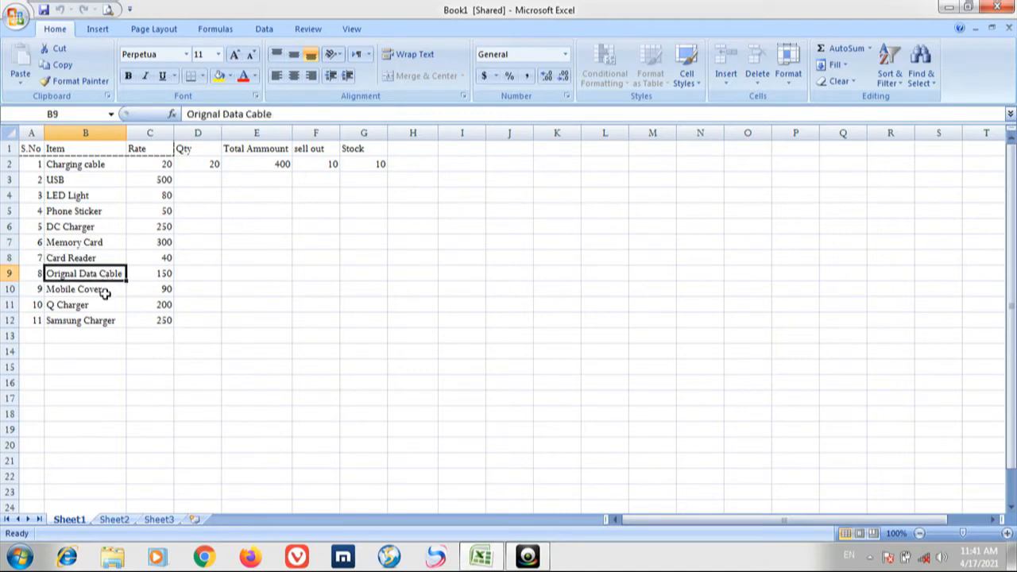
click(105, 293)
click(103, 307)
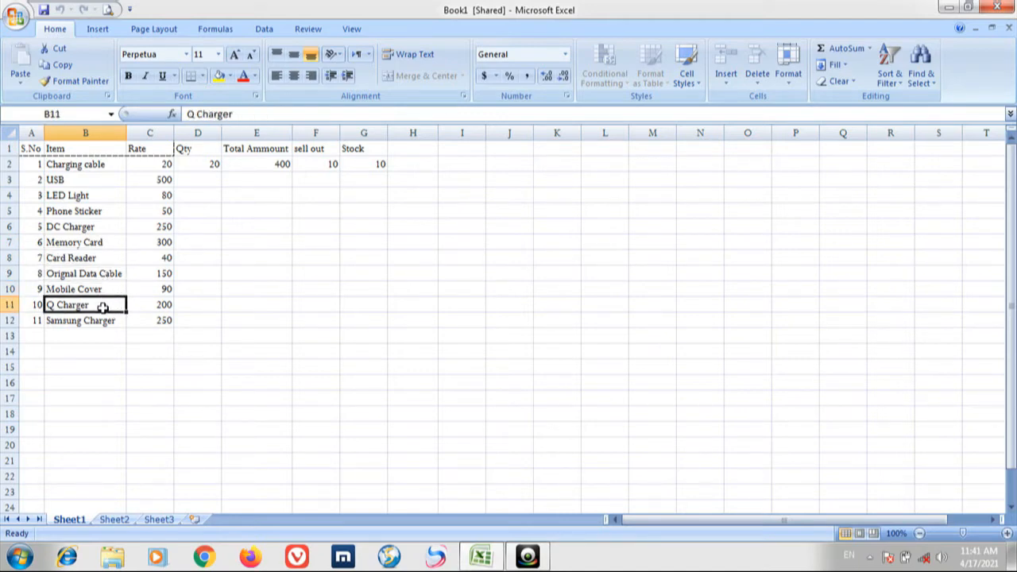
click(105, 323)
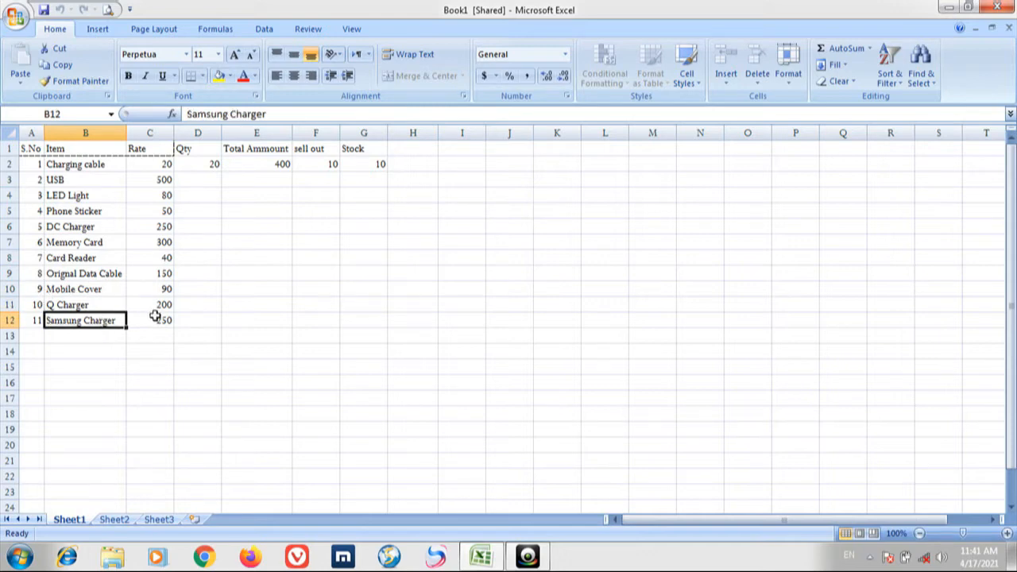
- Review the prices in the Rate column, from the header down to the Orignal Data Cable row
click(156, 151)
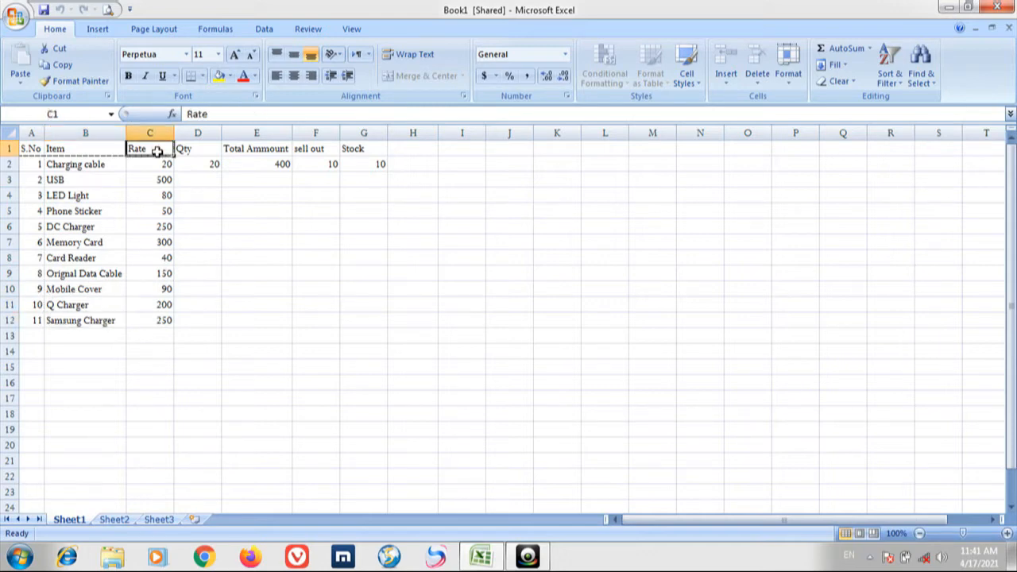
click(152, 163)
click(154, 178)
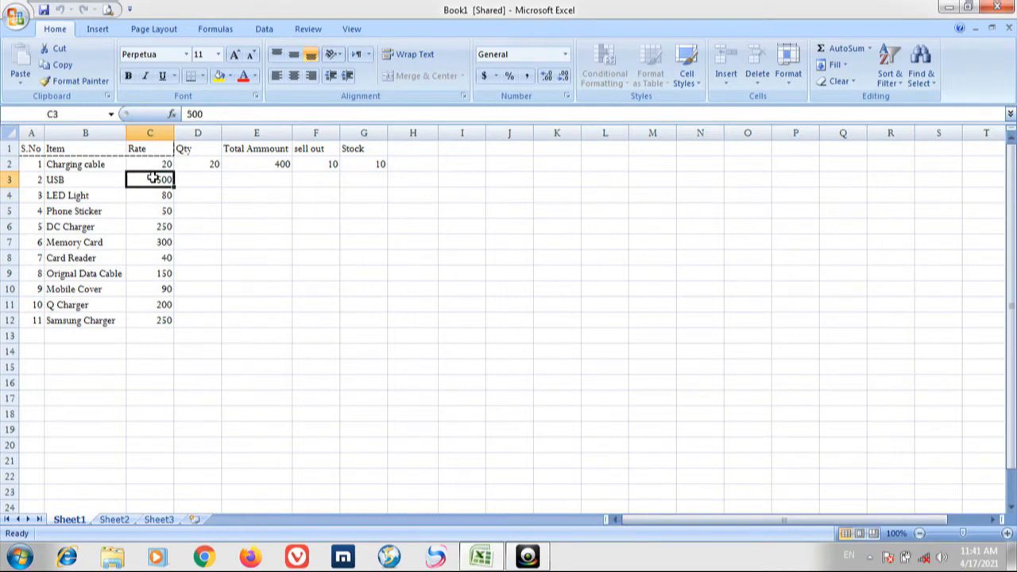
click(151, 192)
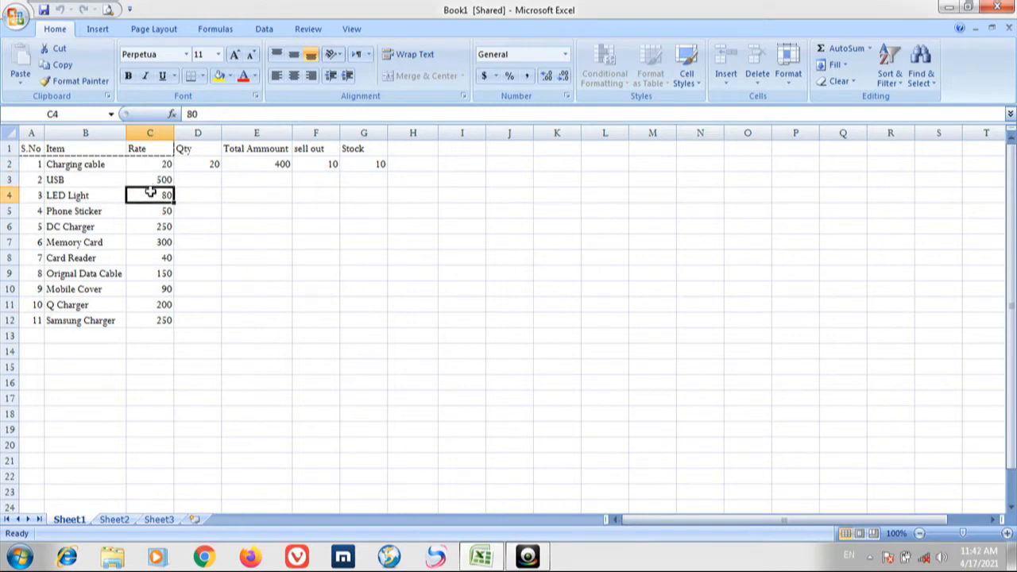
click(150, 209)
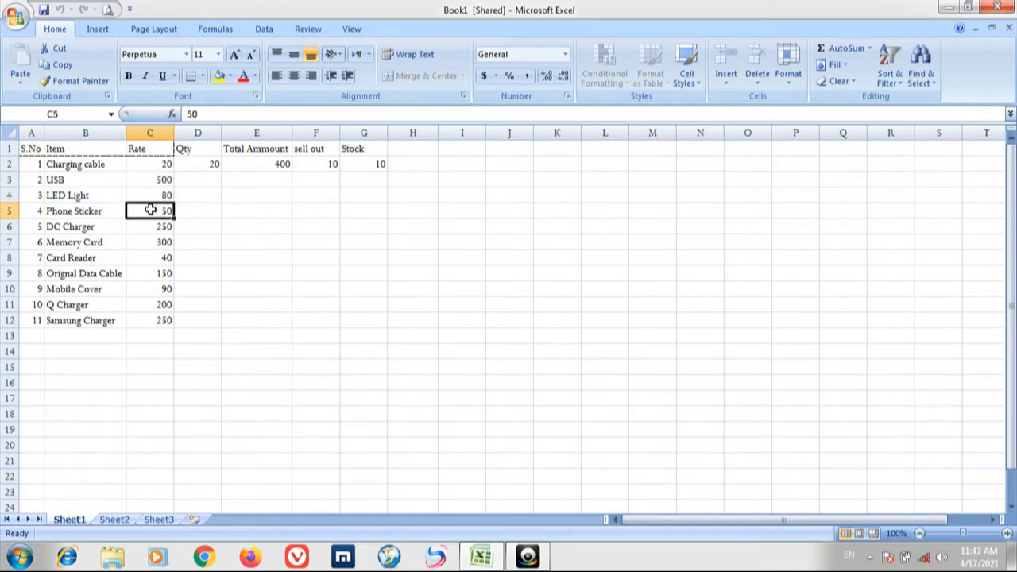
click(150, 225)
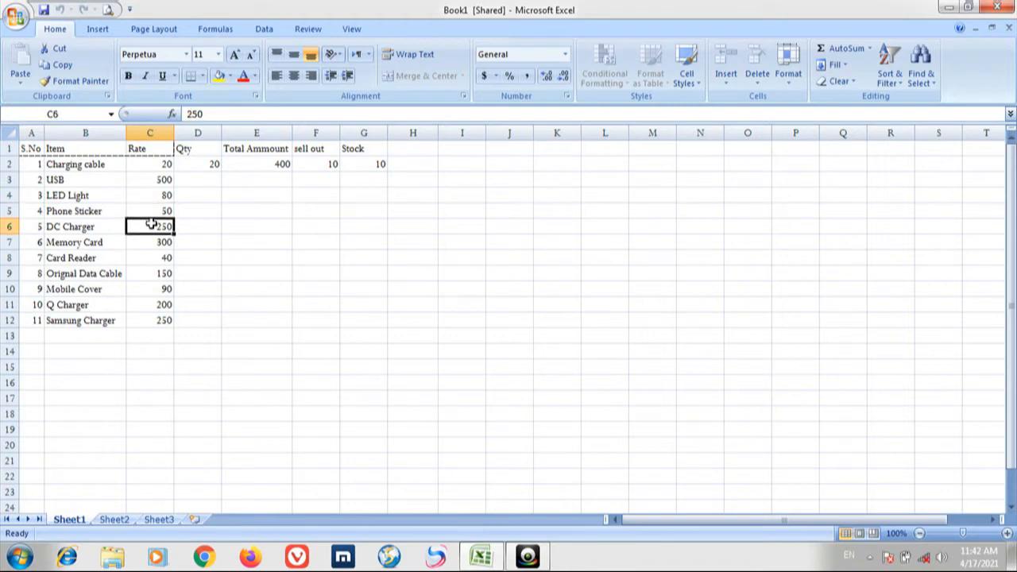
click(151, 242)
click(151, 257)
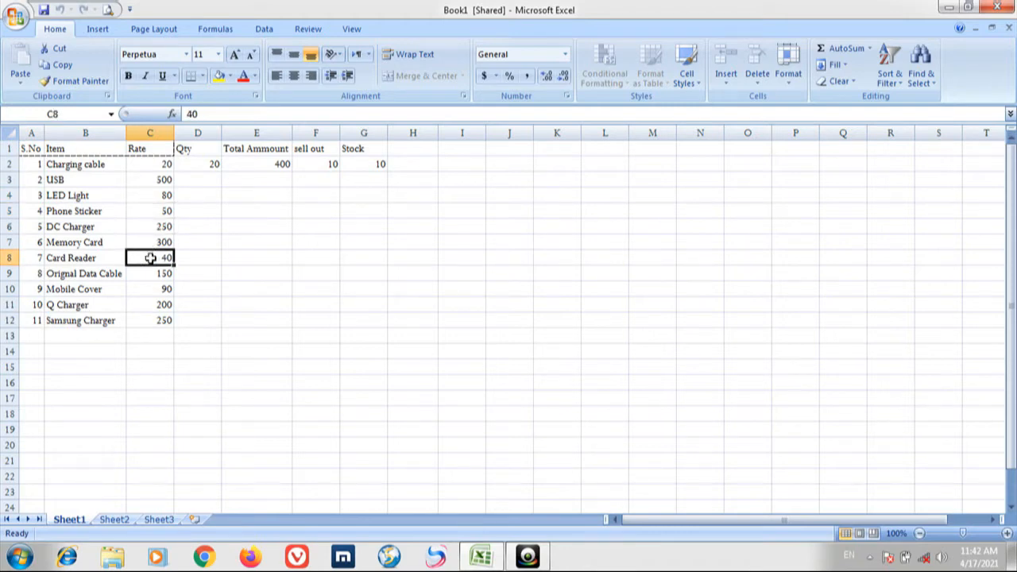
click(150, 274)
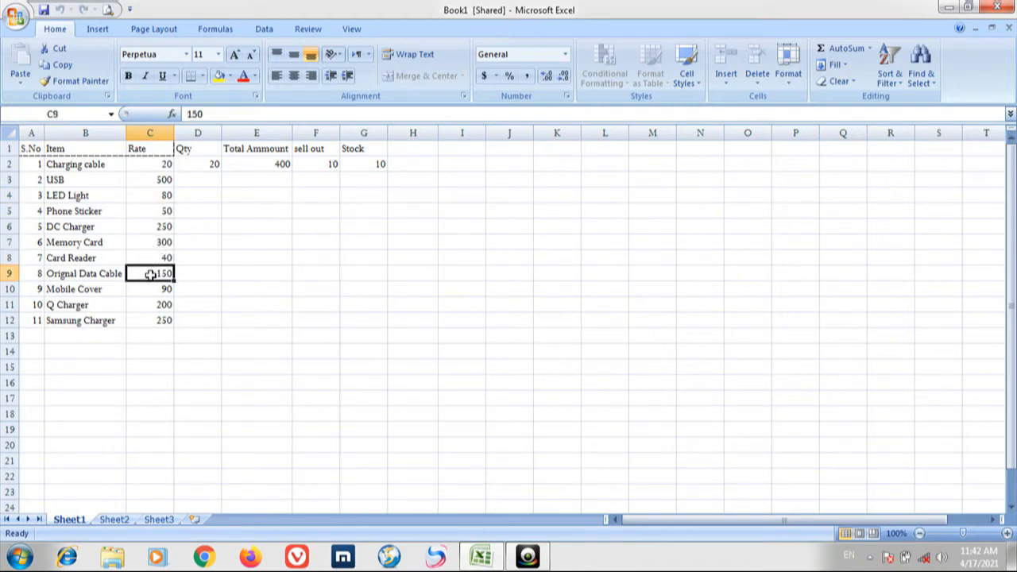
- Examine the Charging cable row's quantity, Total Ammount formula, sell out value and Stock formula
click(199, 165)
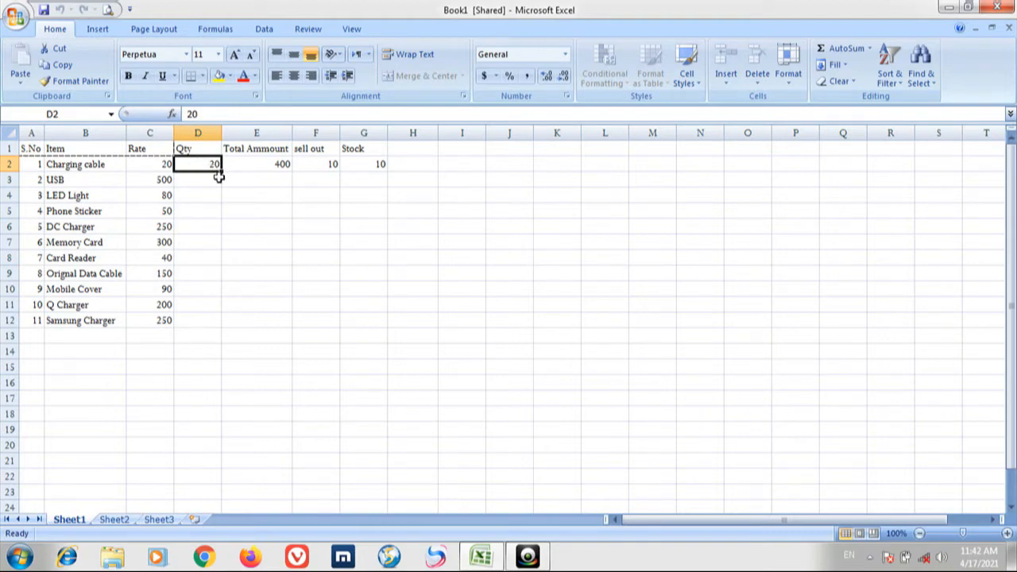
click(249, 164)
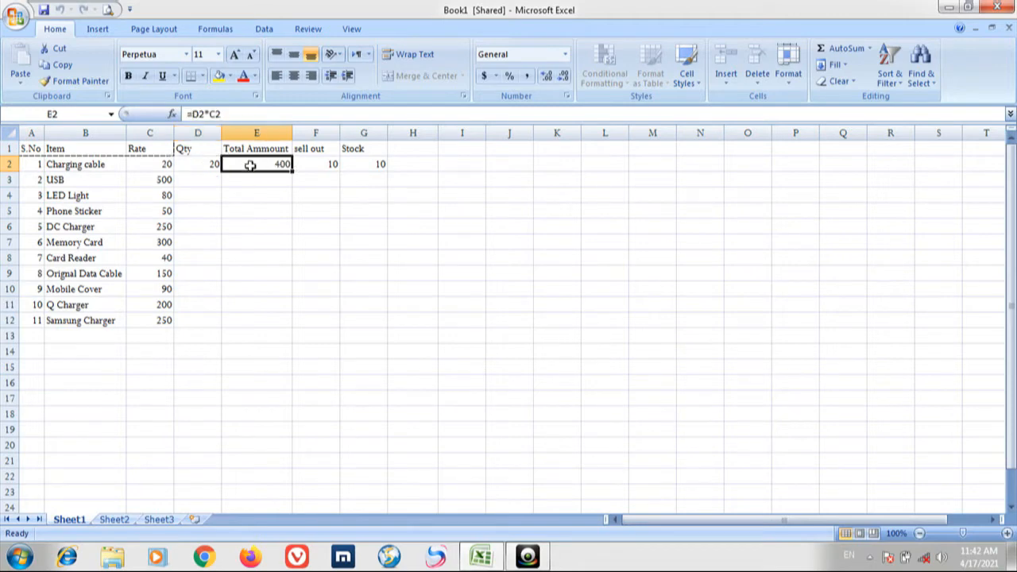
click(206, 166)
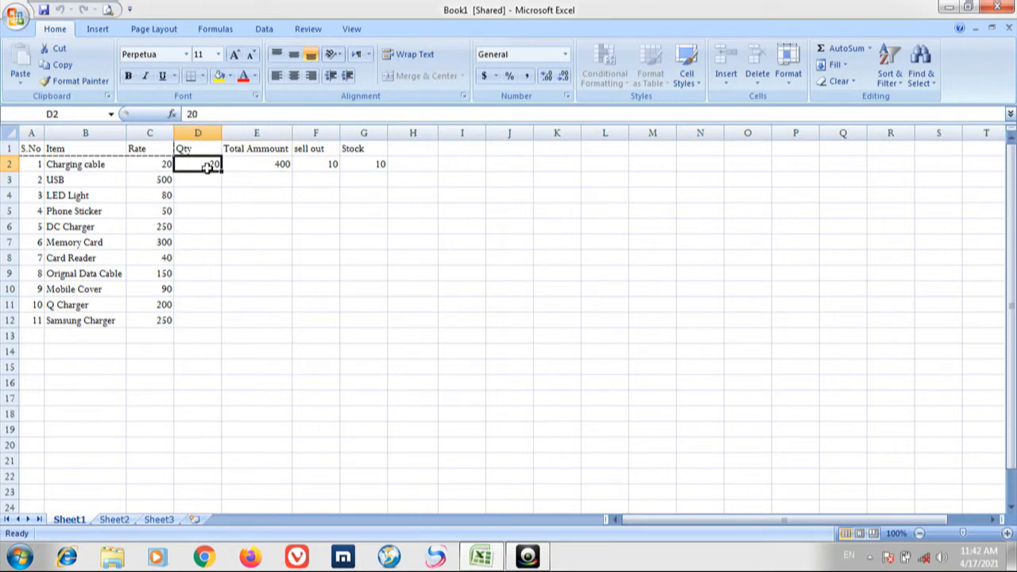
click(255, 174)
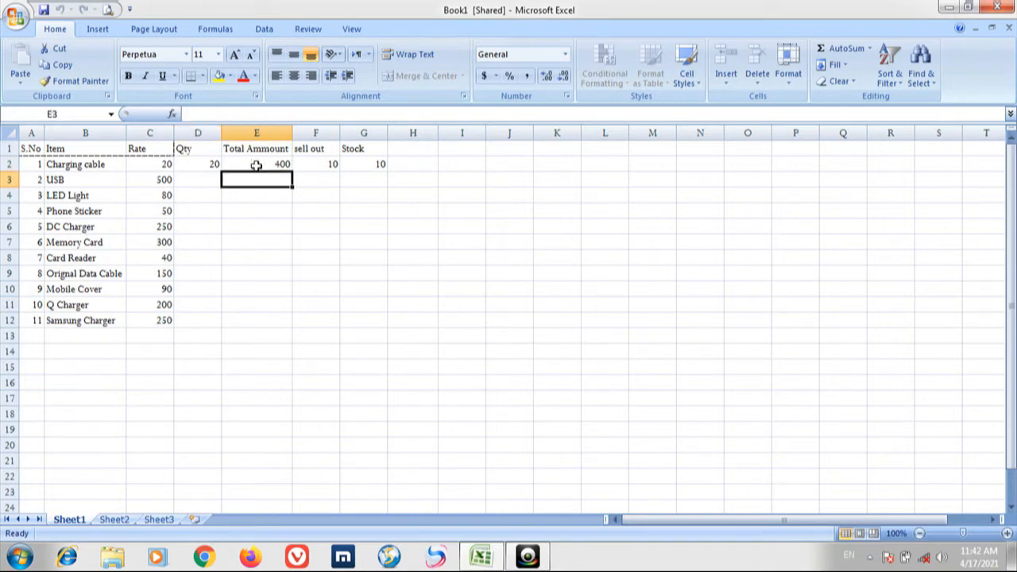
click(256, 166)
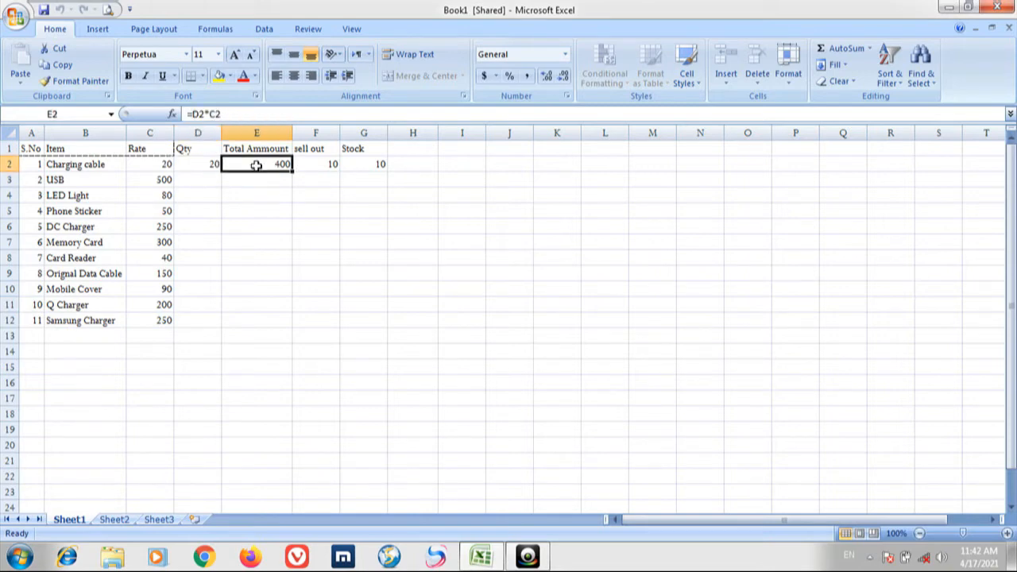
click(326, 165)
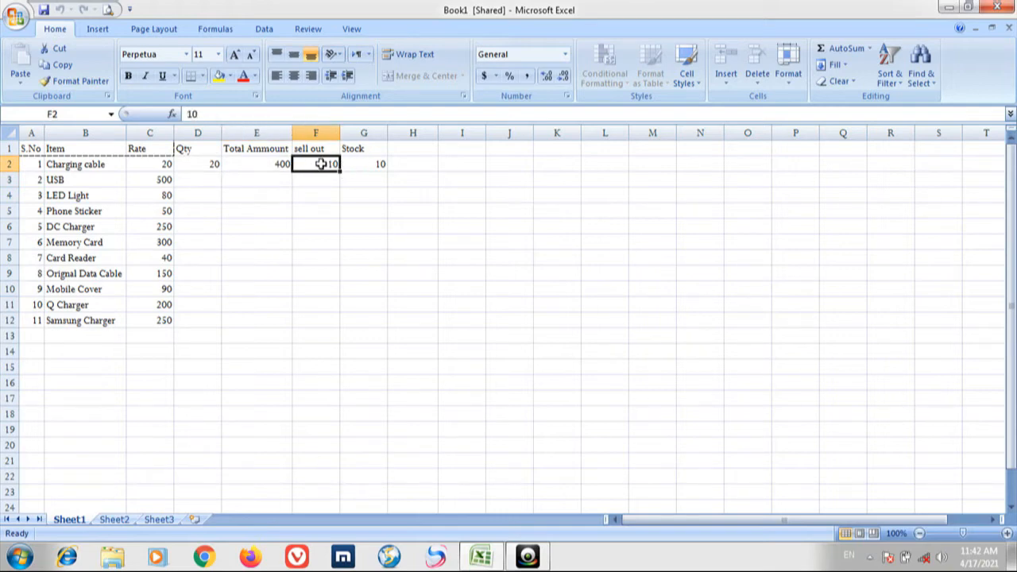
click(369, 165)
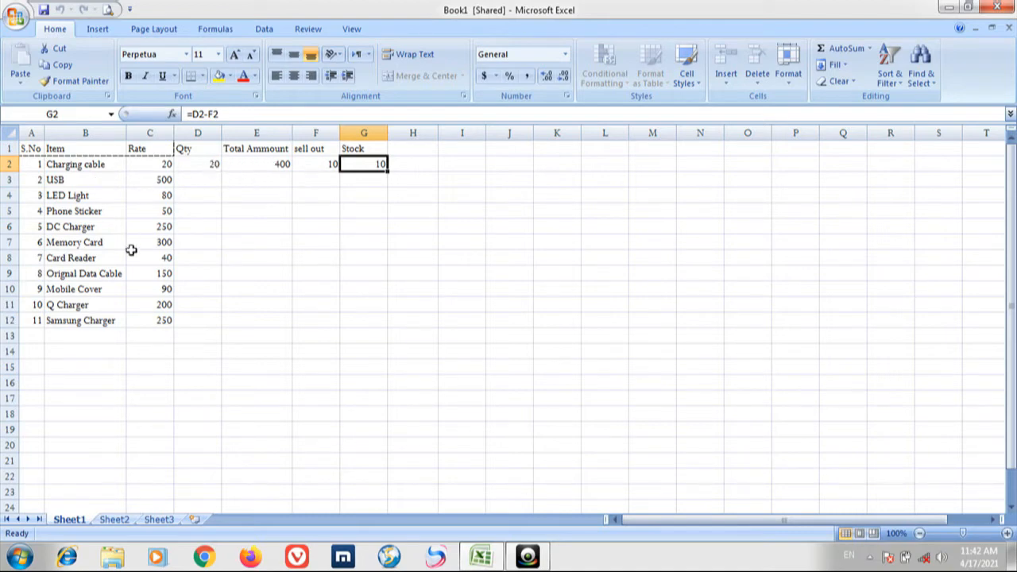
- Enter a quantity of 1 for every item from USB to Samsung Charger, in cells D3 to D12
click(249, 184)
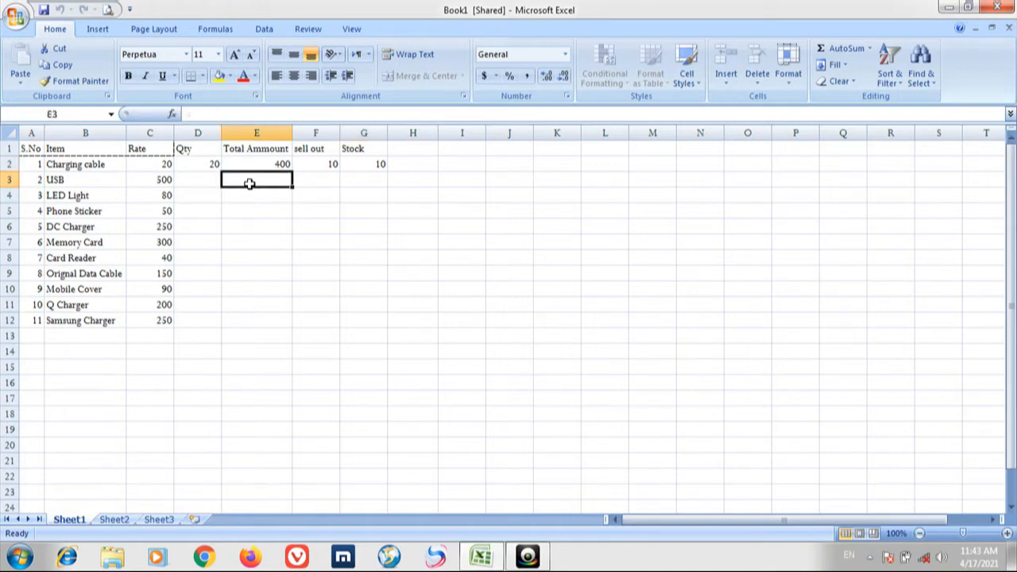
click(203, 179)
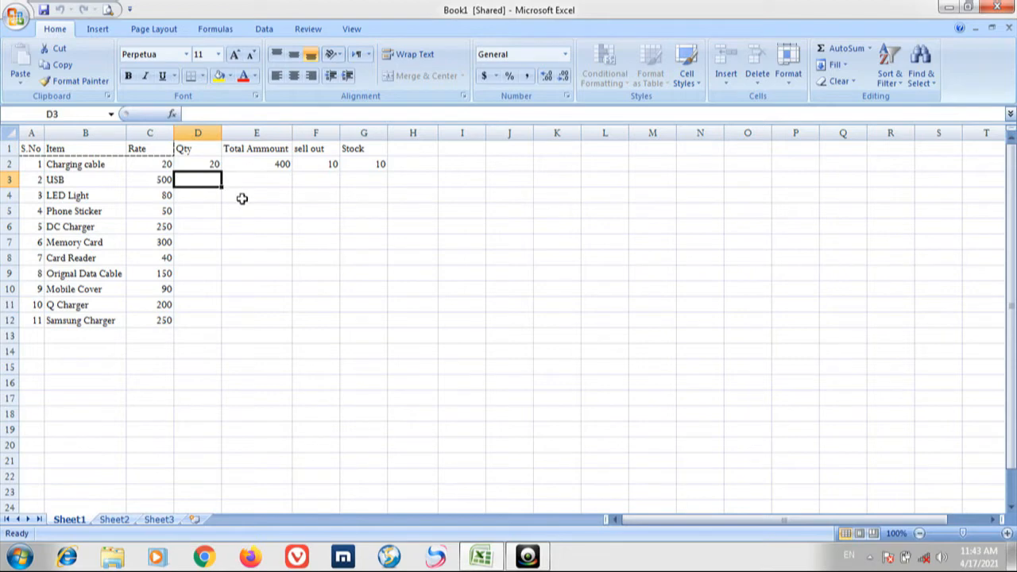
text(1)
key(Return)
text(1)
key(Return)
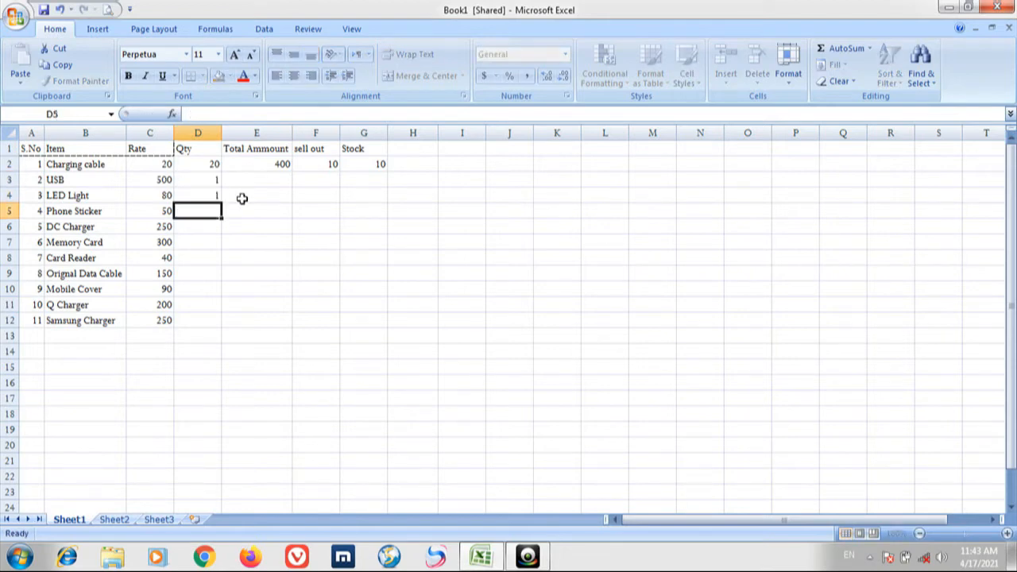
text(1)
key(Return)
text(1)
key(Return)
text(1)
key(Return)
text(1)
key(Return)
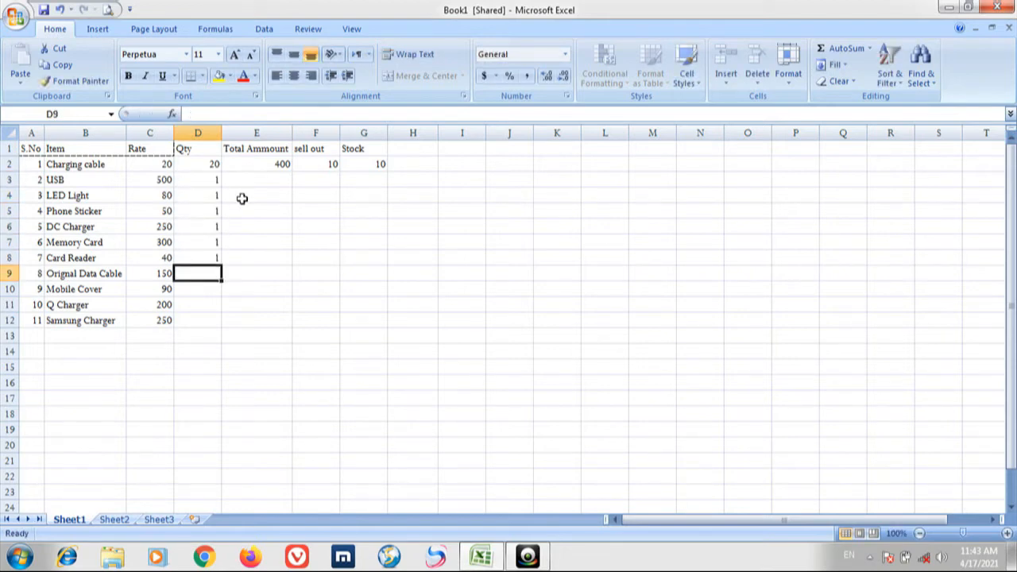
text(1)
key(Return)
text(1)
key(Return)
text(1)
key(Return)
text(1)
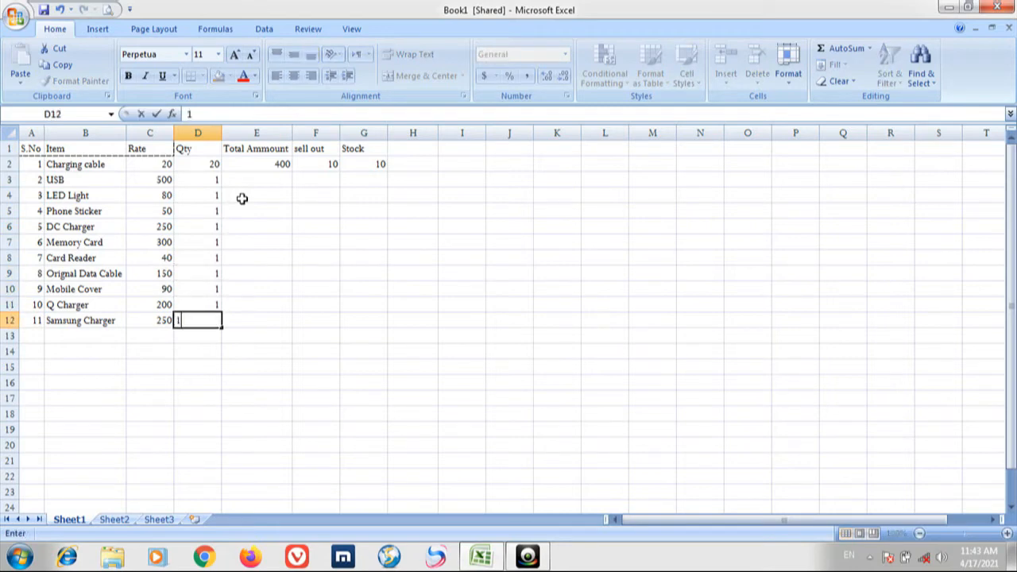
key(Right)
- Confirm the quantity of 1 for Samsung Charger and return to the USB row
key(Up)
key(Up)
key(Up)
key(Up)
key(Up)
key(Up)
key(Up)
key(Up)
key(Up)
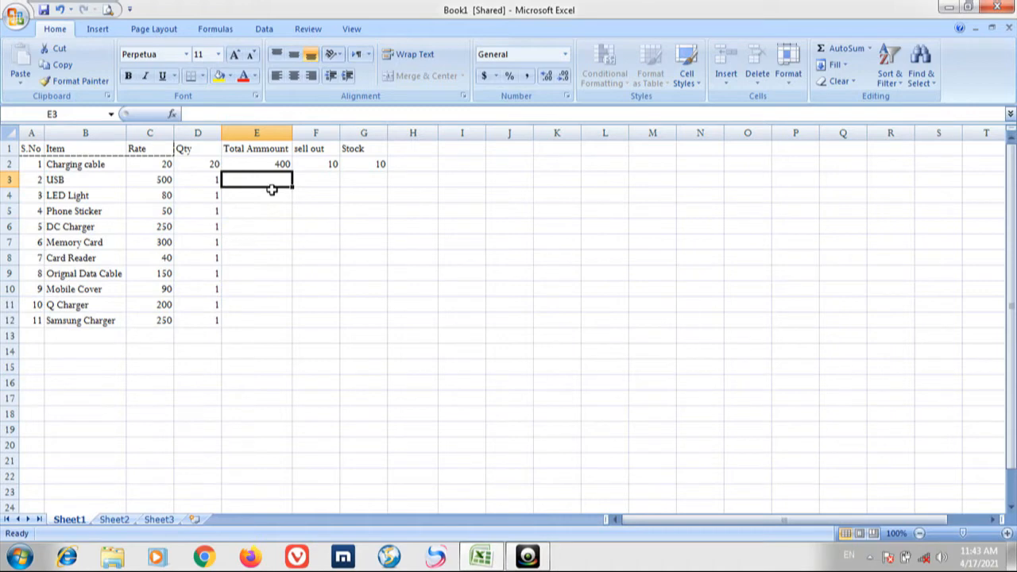
- Calculate the USB row's Total Ammount in E3 by multiplying its rate and quantity with the formula =C3*D3
click(162, 180)
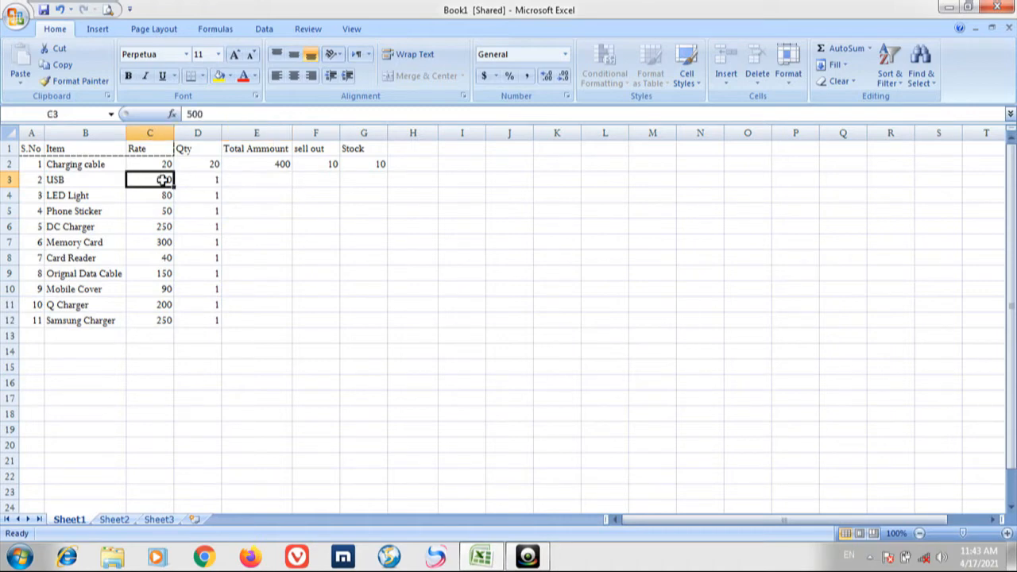
click(207, 178)
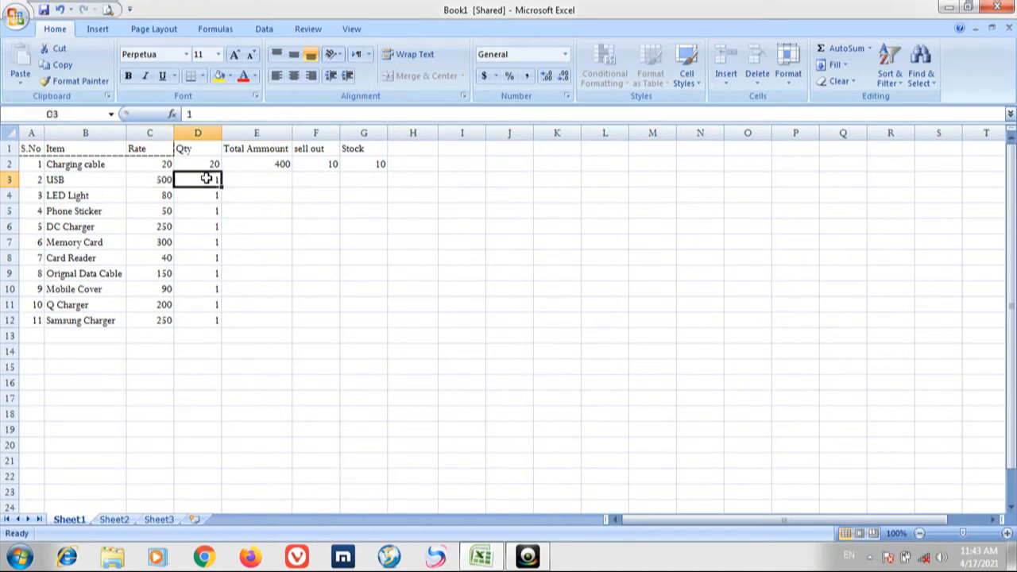
click(281, 179)
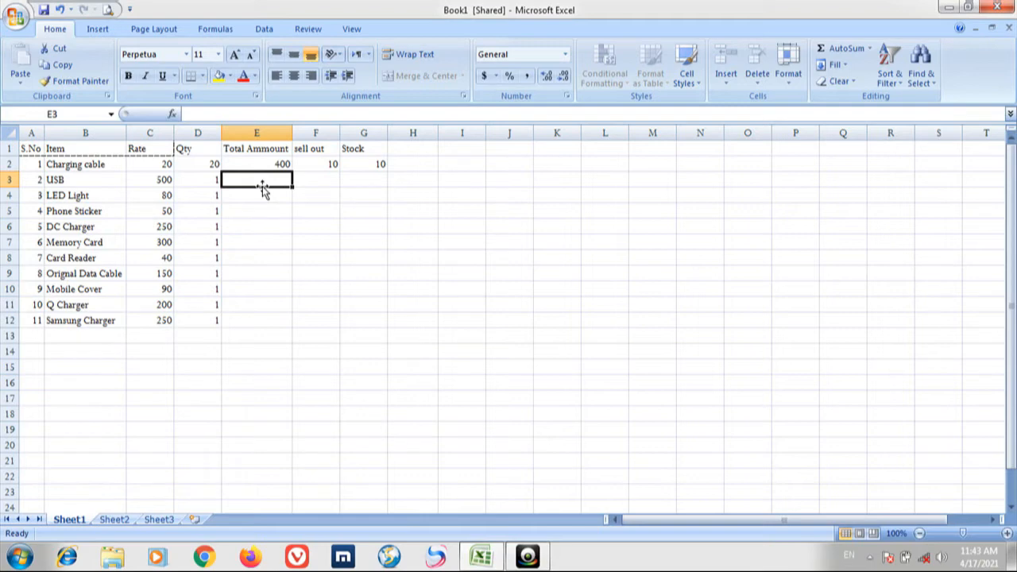
text(=)
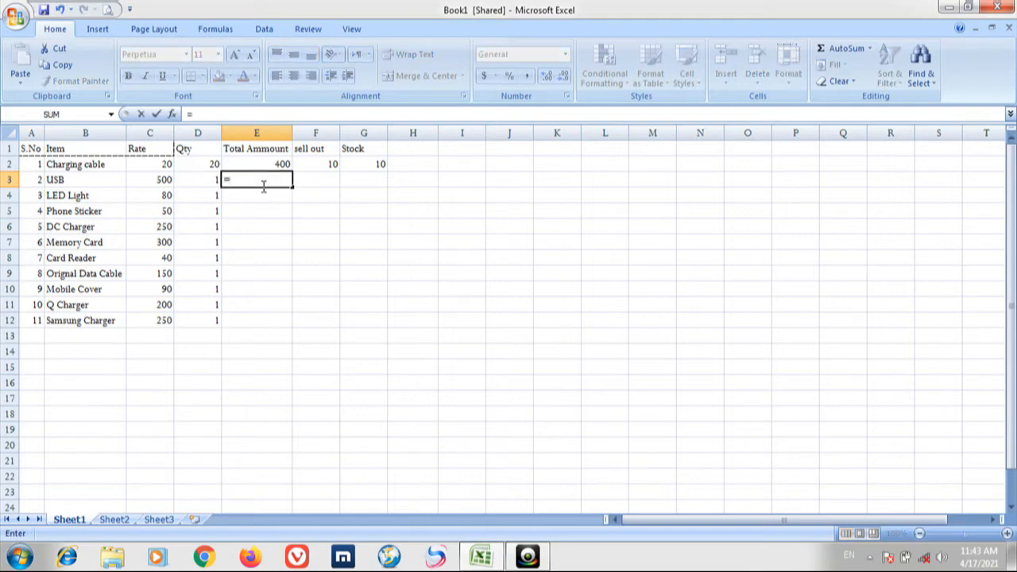
click(167, 180)
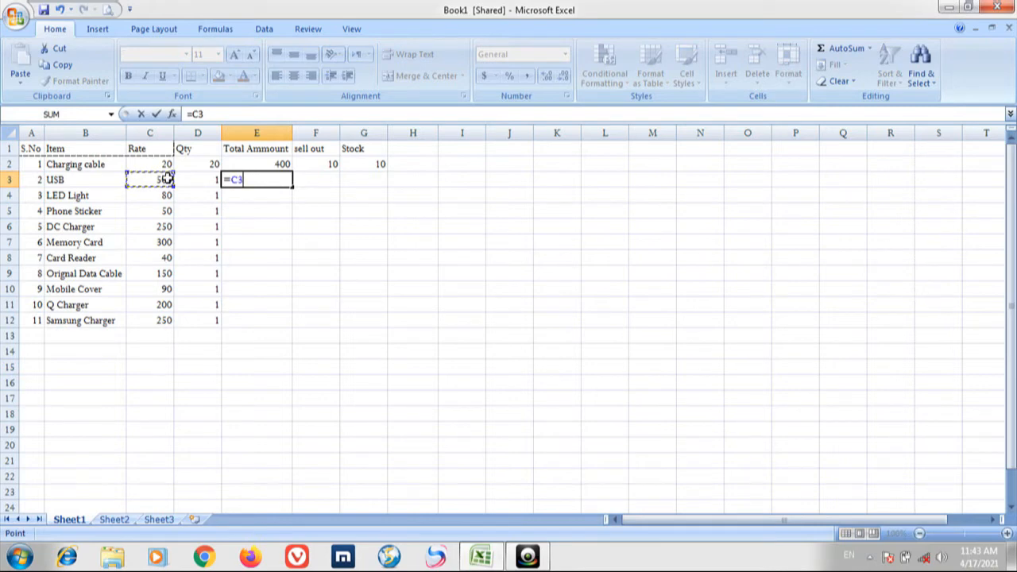
text(*)
click(207, 182)
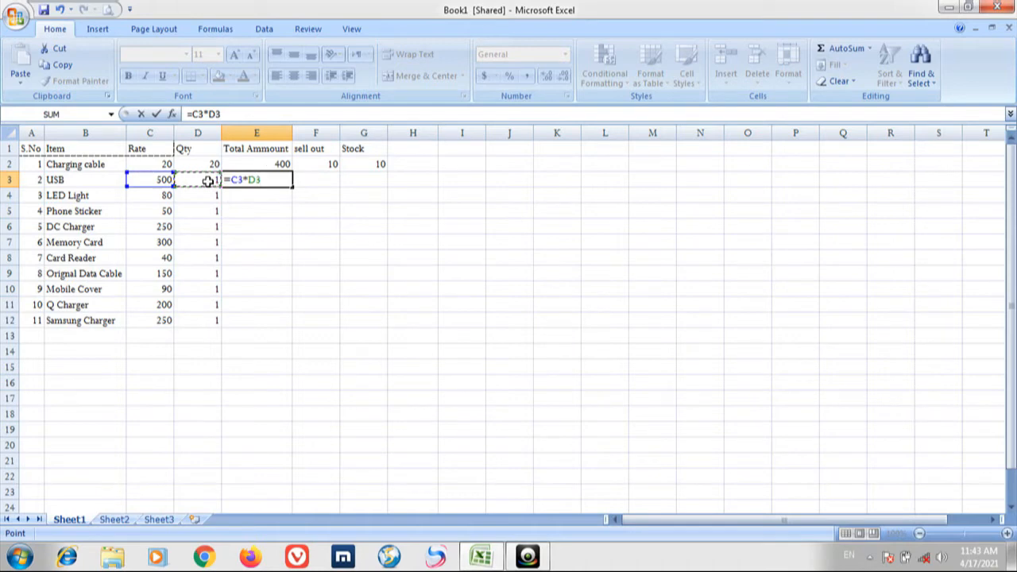
key(Return)
- Copy the USB row's Total Ammount formula to every item from LED Light to Samsung Charger, in cells E4 to E12
click(207, 181)
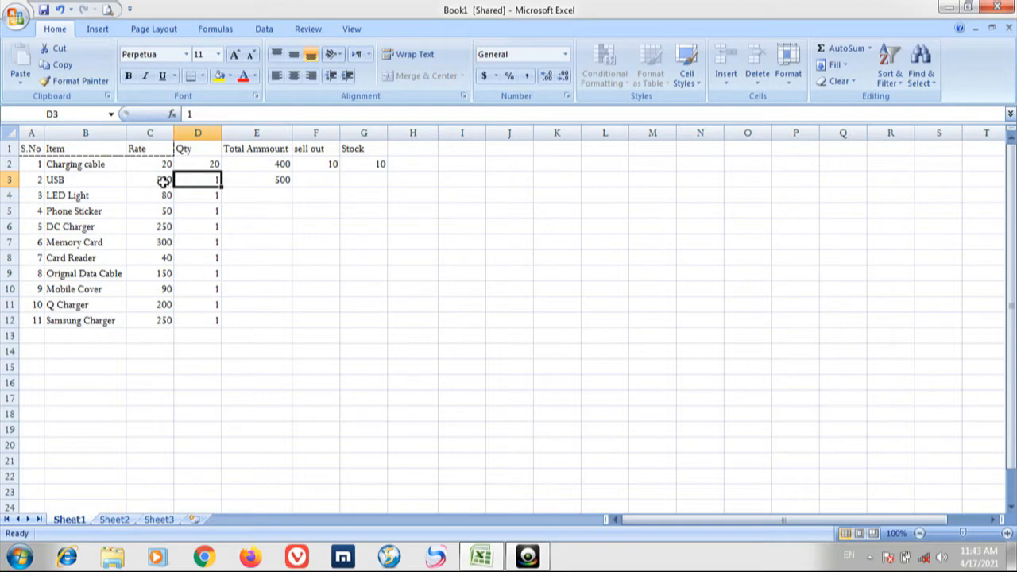
click(268, 183)
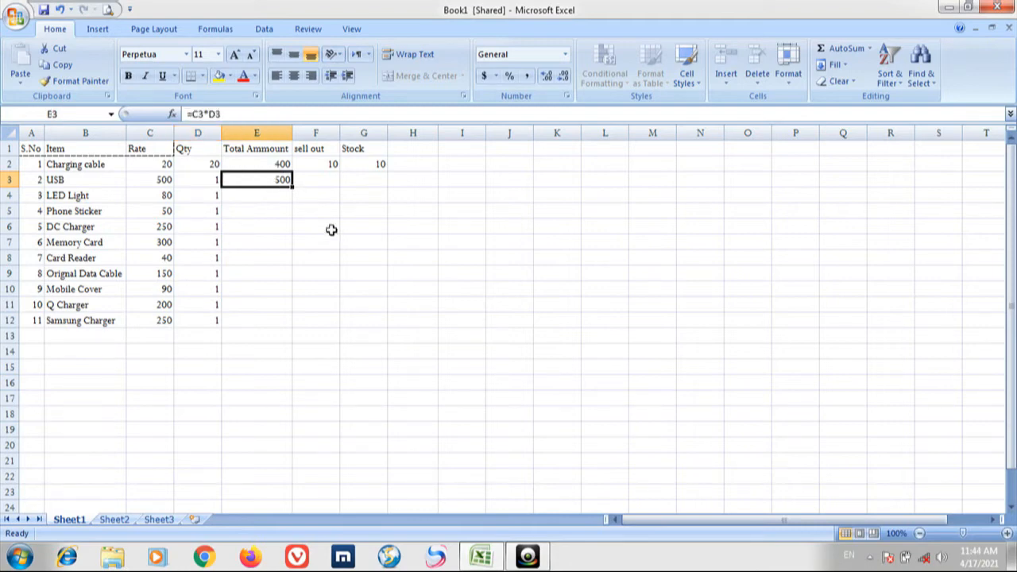
key(ctrl+c)
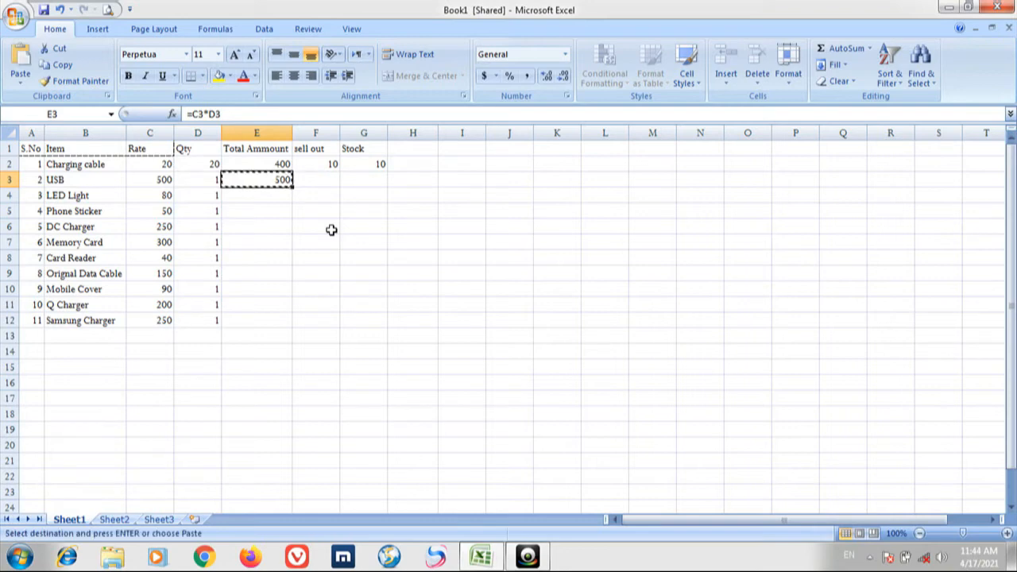
key(Down)
key(ctrl+v)
key(Down)
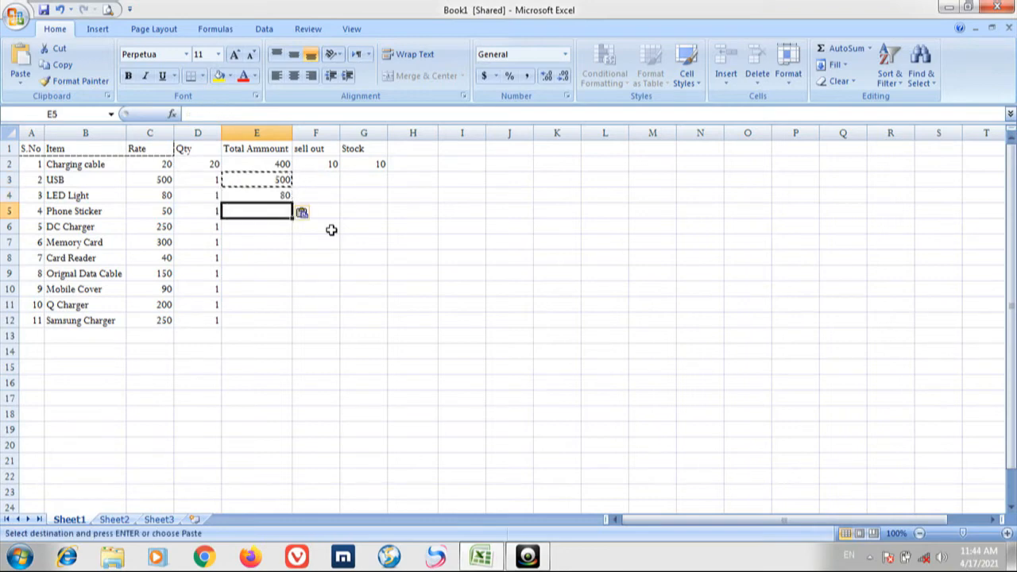
key(ctrl+v)
key(Down)
key(ctrl+v)
key(Down)
key(ctrl+v)
key(Down)
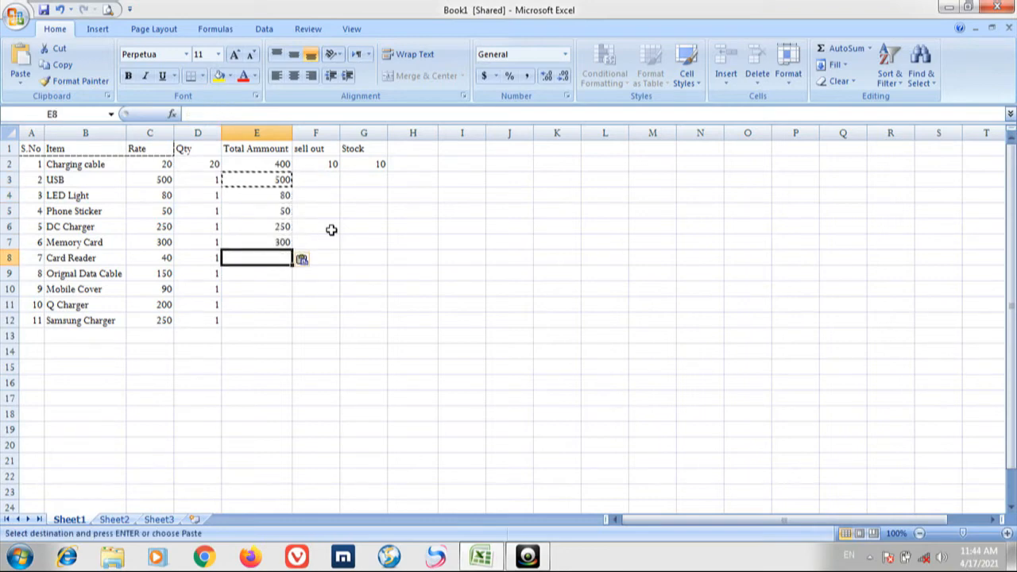
key(ctrl+v)
key(Down)
key(ctrl+v)
key(Down)
key(ctrl+v)
key(Down)
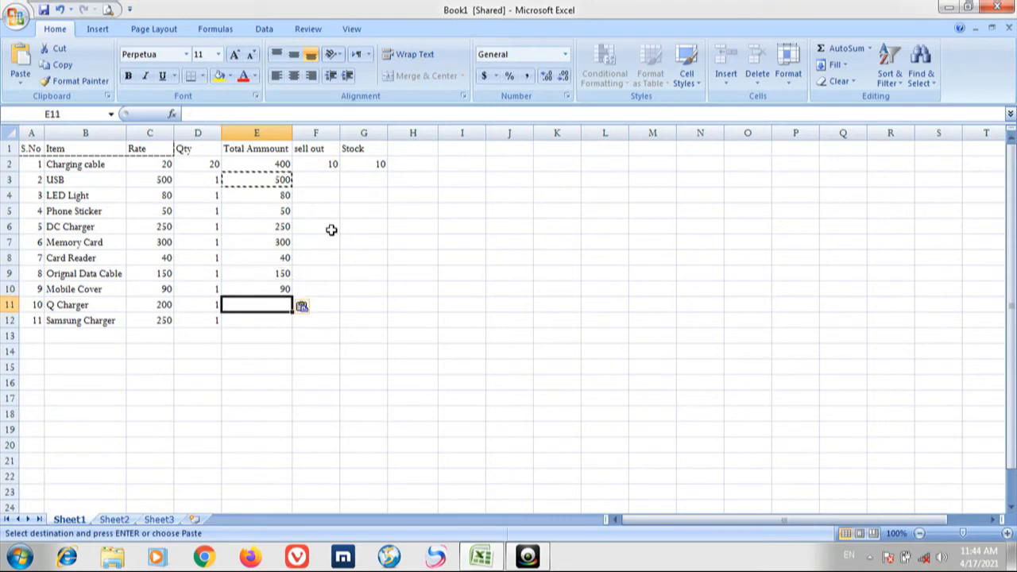
key(ctrl+v)
key(Down)
key(ctrl+v)
- Review the quantities in the Qty column from Samsung Charger up to Charging cable and back down
key(Left)
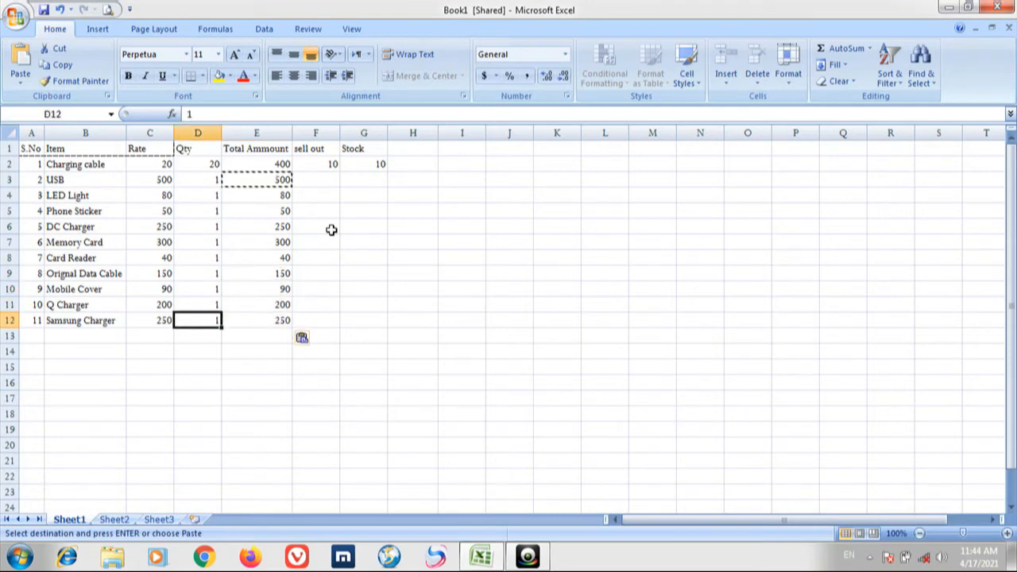
key(Up)
key(Up)
key(Up)
key(Up)
key(Up)
key(Up)
key(Up)
key(Up)
key(Up)
key(Up)
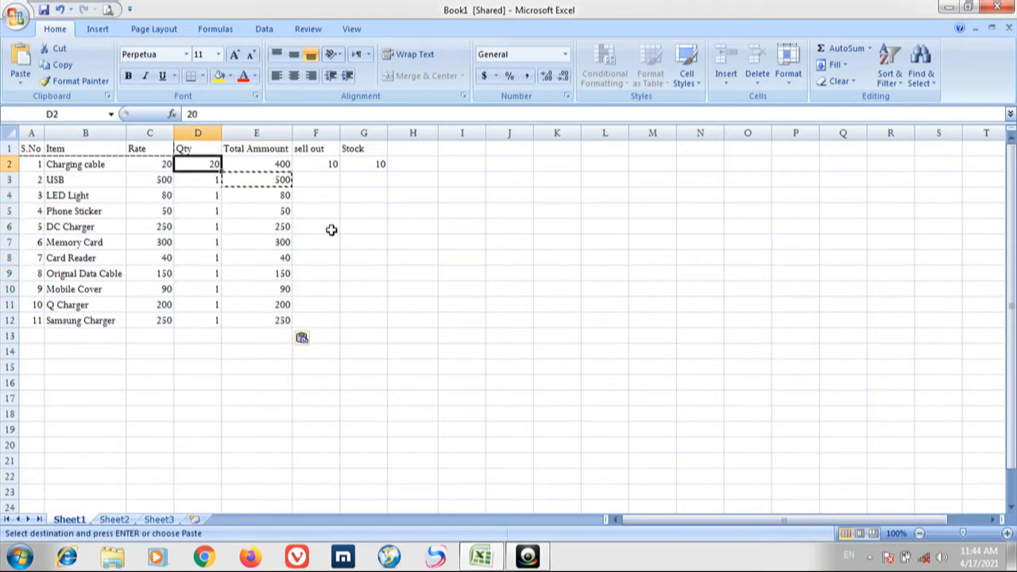
key(Down)
key(Down)
key(Down)
key(Down)
key(Down)
key(Down)
key(Down)
key(Down)
key(Down)
key(Down)
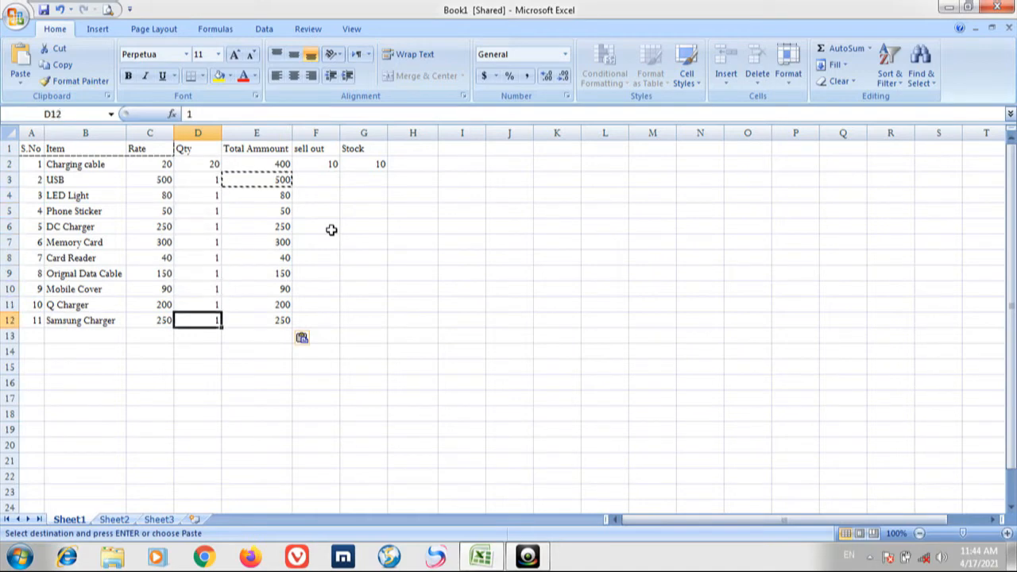
- Check the copied rate-times-quantity formulas in the Total Ammount column against the item rows from USB to Samsung Charger
key(Right)
key(Up)
key(Up)
key(Up)
key(Up)
key(Up)
key(Up)
key(Up)
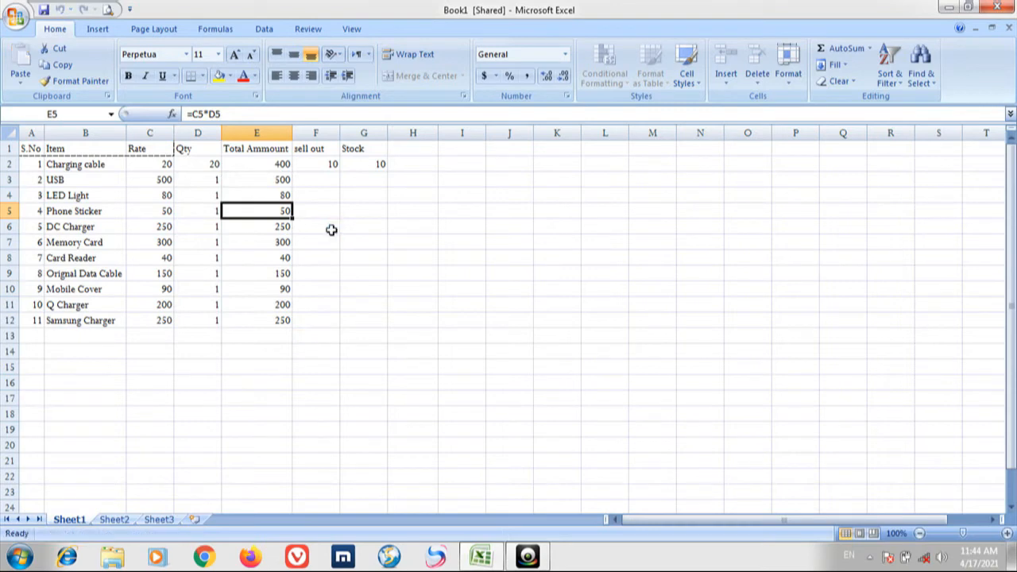
key(Left)
key(Up)
key(Up)
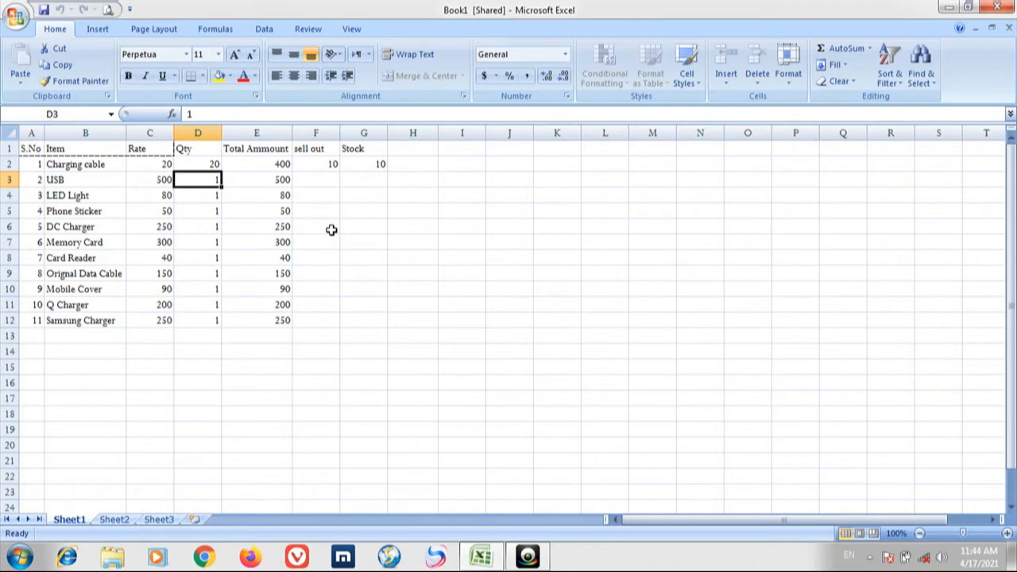
key(Right)
key(Down)
key(Down)
key(Down)
key(Down)
key(Down)
key(Down)
key(Down)
key(Down)
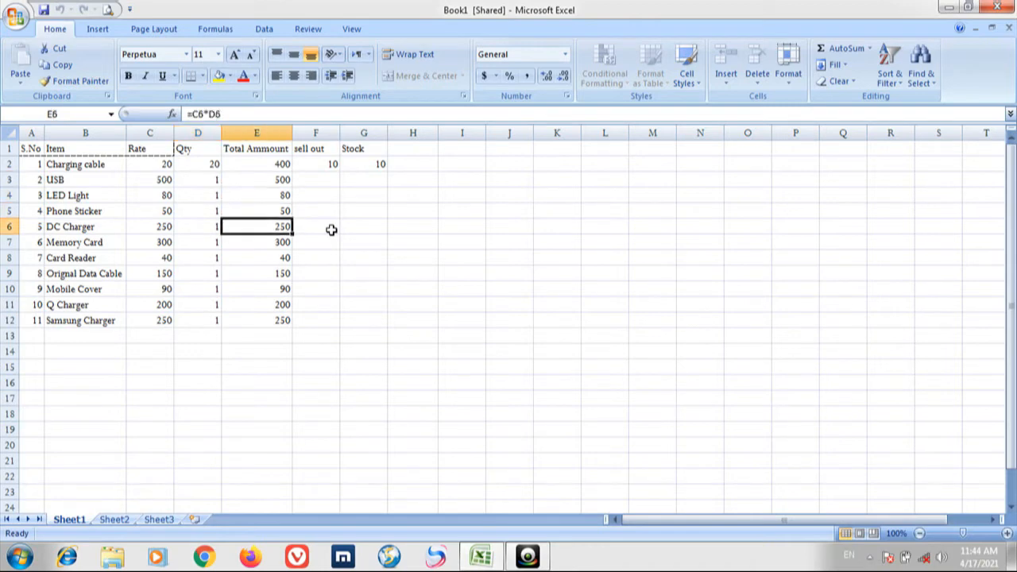
key(Up)
key(Up)
key(Up)
key(Up)
key(Up)
key(Up)
key(Up)
key(Up)
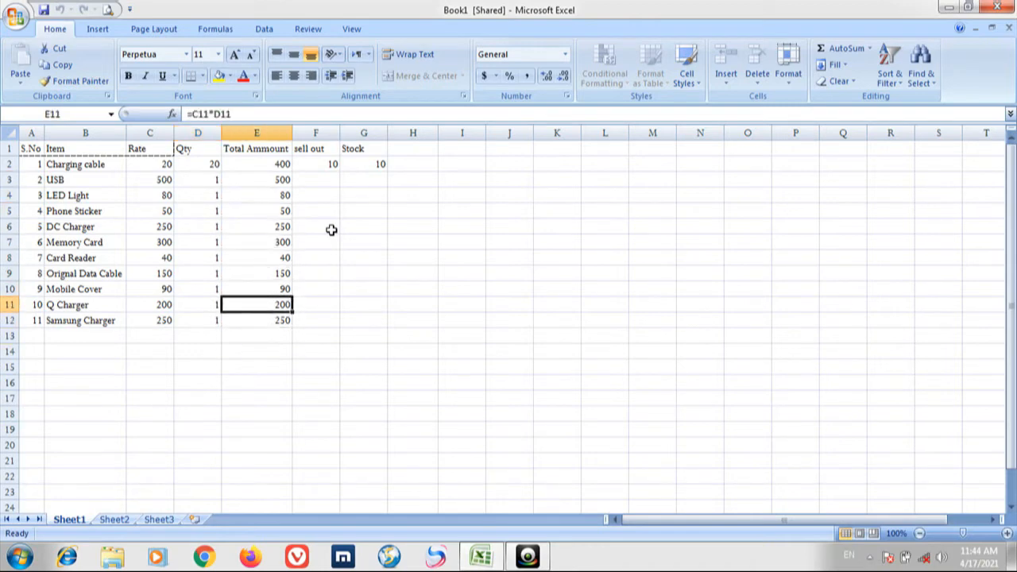
- Set the quantities to 5 for USB, 10 for LED Light and 20 for Phone Sticker
key(Left)
key(Up)
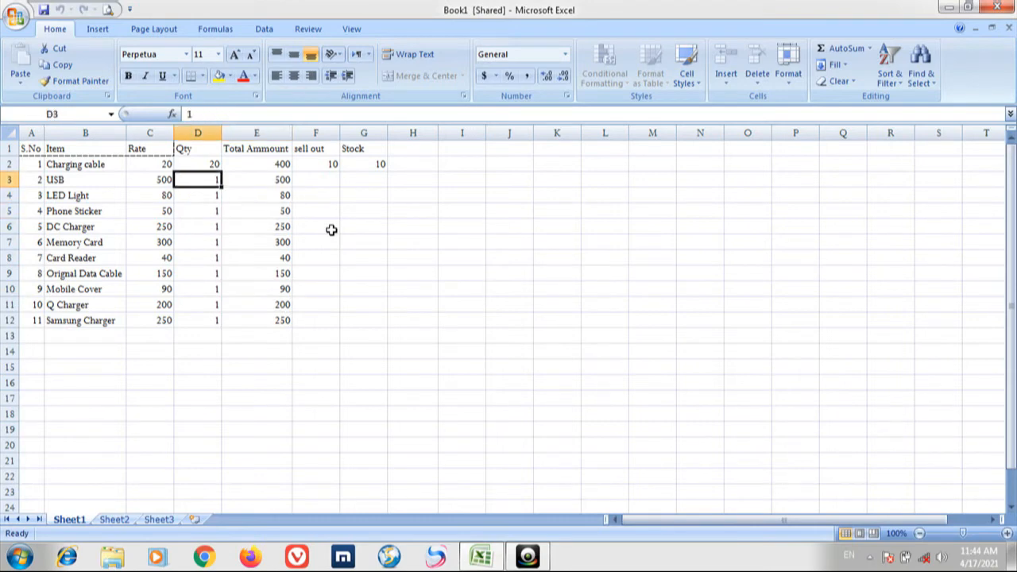
text(5)
key(Return)
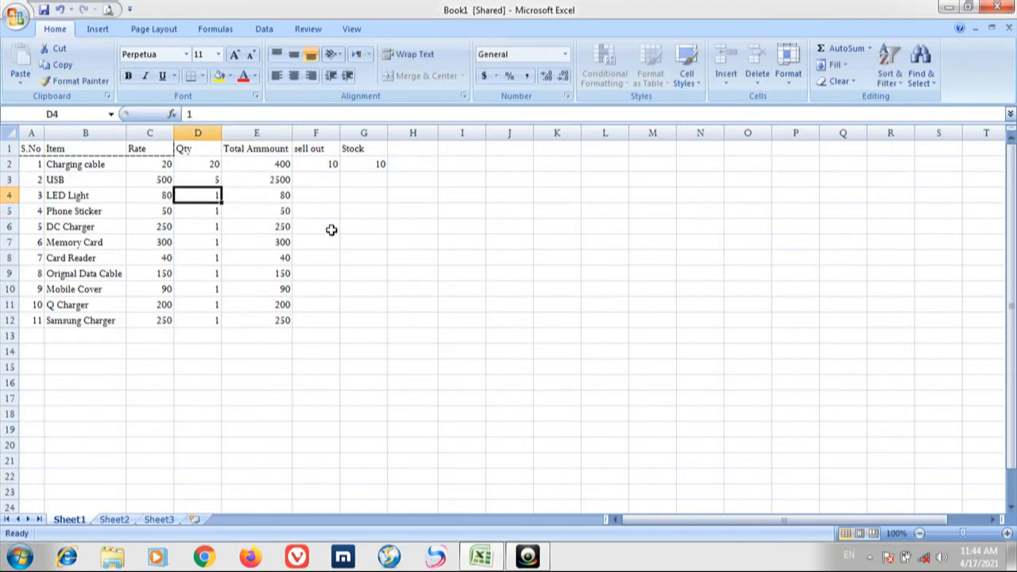
text(10)
key(Return)
text(20)
key(Return)
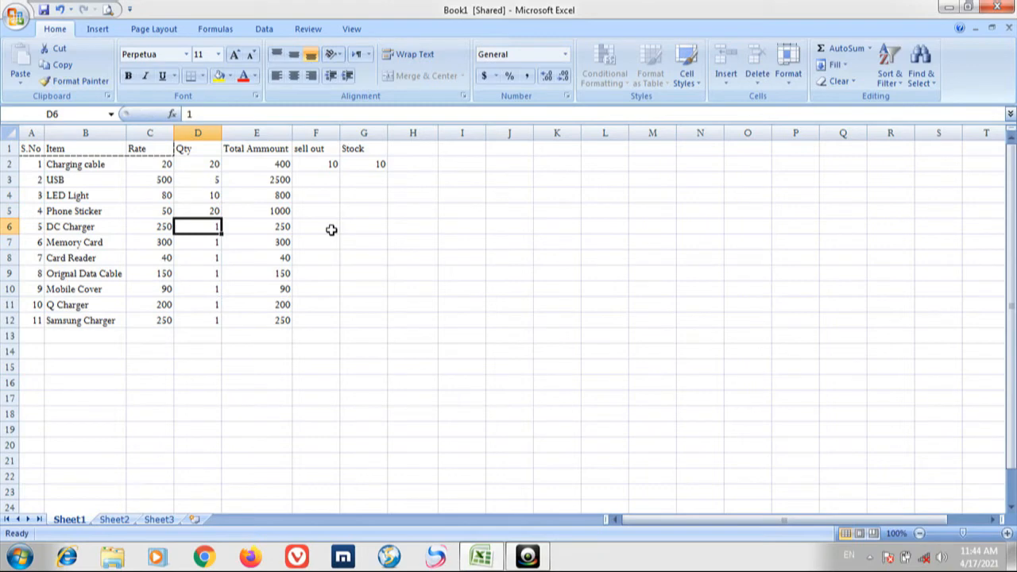
- Set the quantities to 15 for DC Charger, 80 for Memory Card and 30 for Card Reader
text(15)
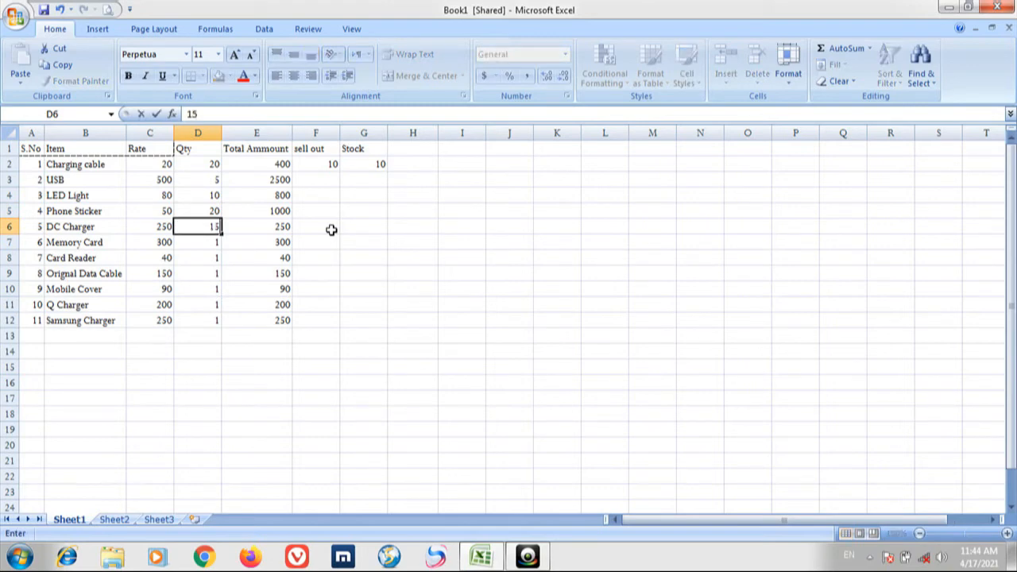
key(Return)
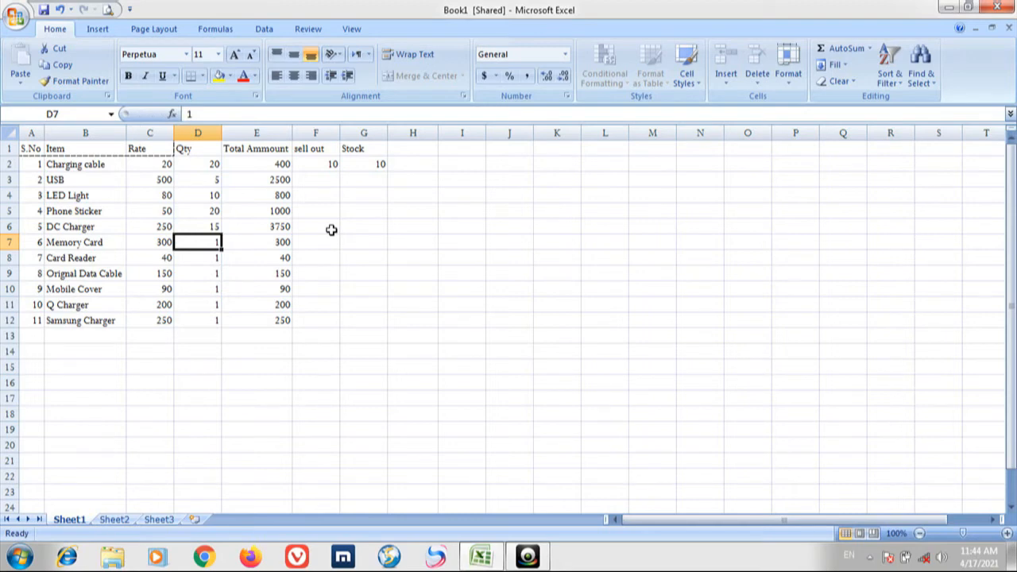
text(80)
key(Return)
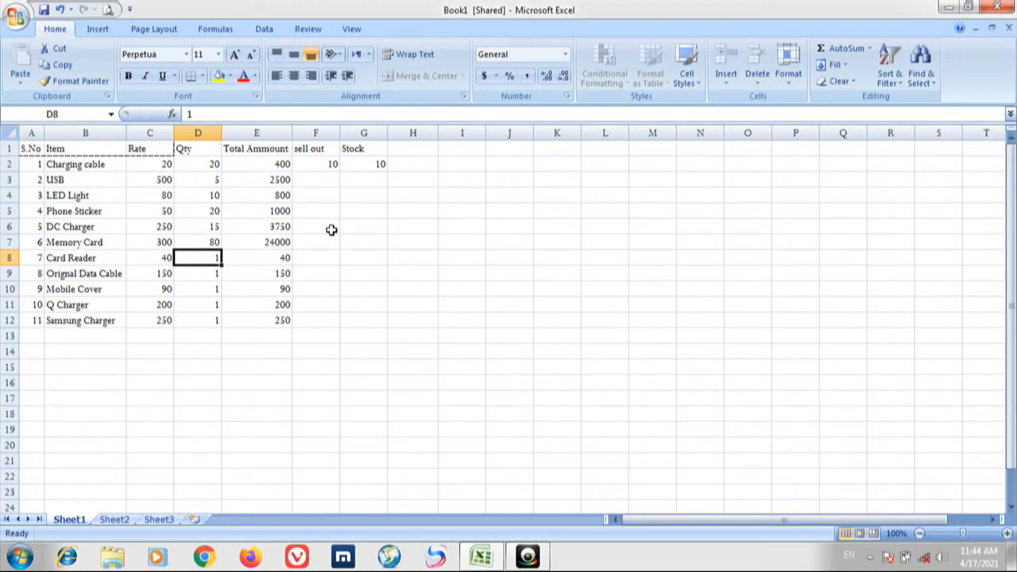
text(30)
key(Return)
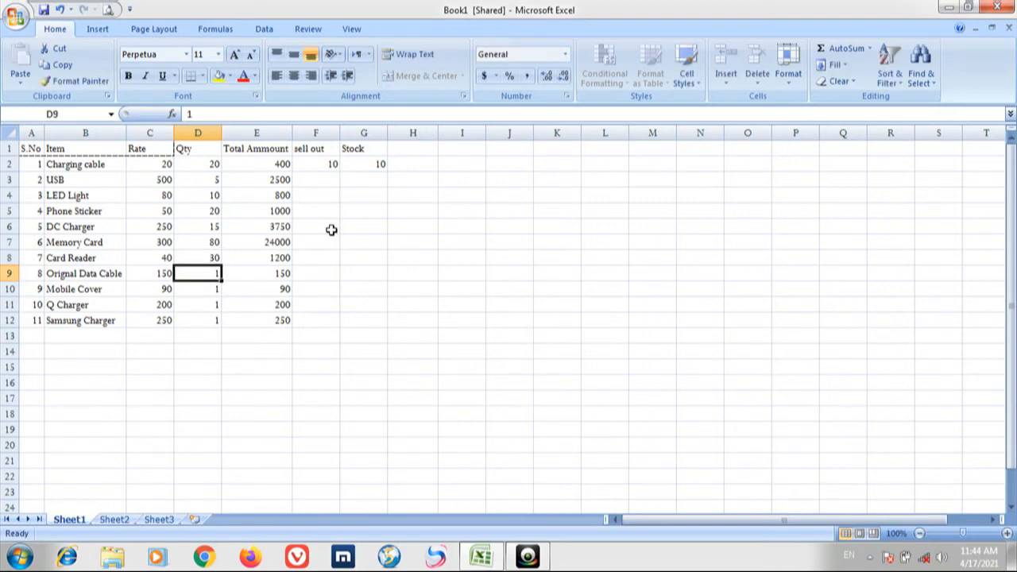
- Set the quantity to 10 for each item from Orignal Data Cable to Samsung Charger, in cells D9 to D12
text(10)
key(Return)
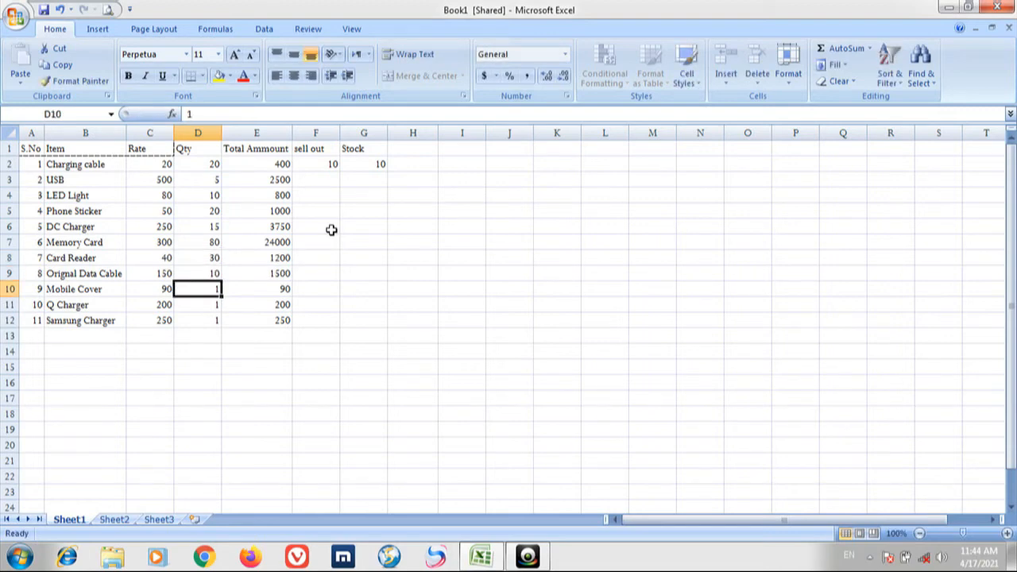
text(10)
key(Return)
text(10)
key(Return)
text(10)
key(Return)
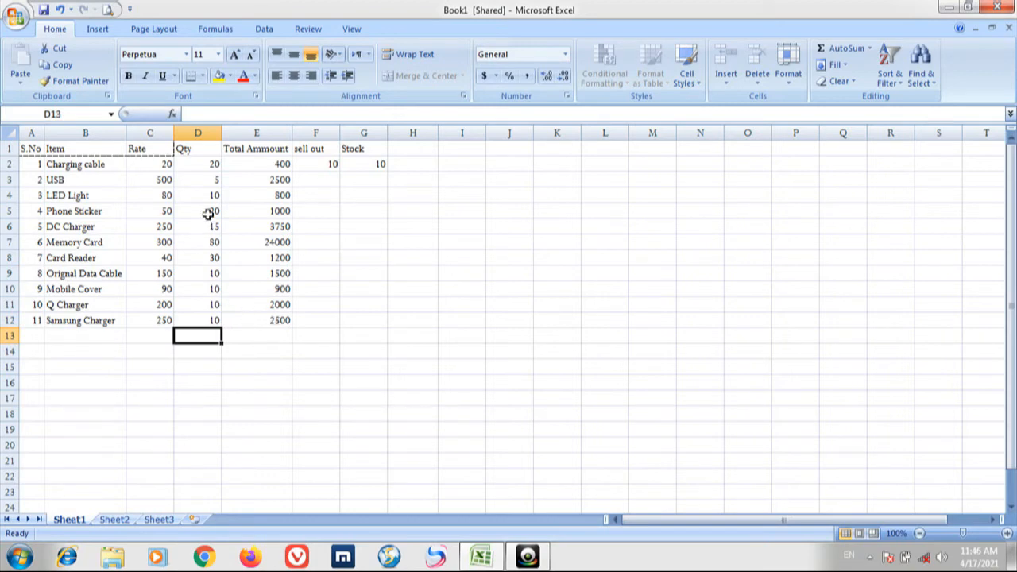
- Review the updated quantities and the Total Ammount formulas from the Phone Sticker row down to Samsung Charger
click(213, 208)
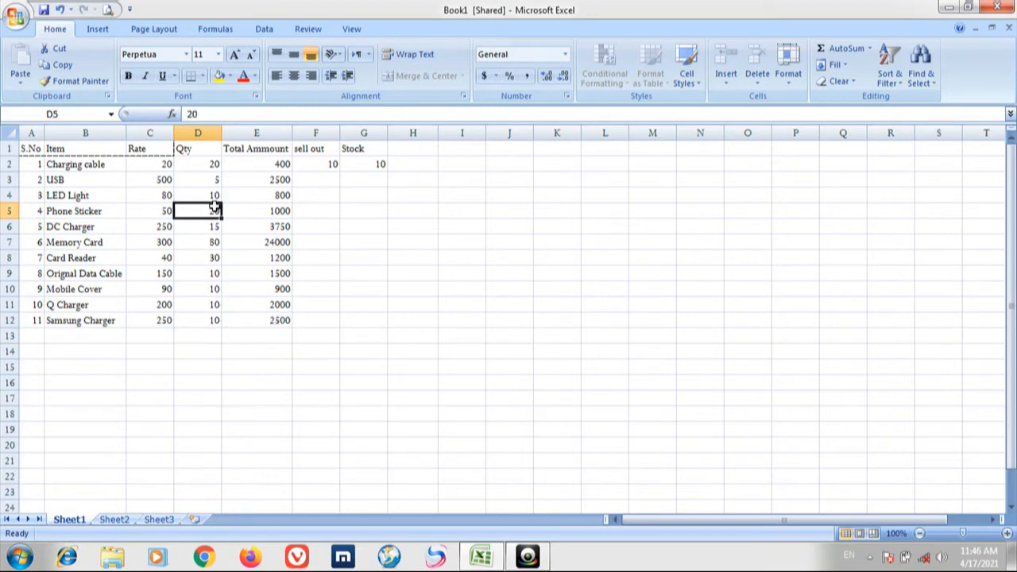
key(Down)
key(Down)
key(Down)
key(Down)
key(Right)
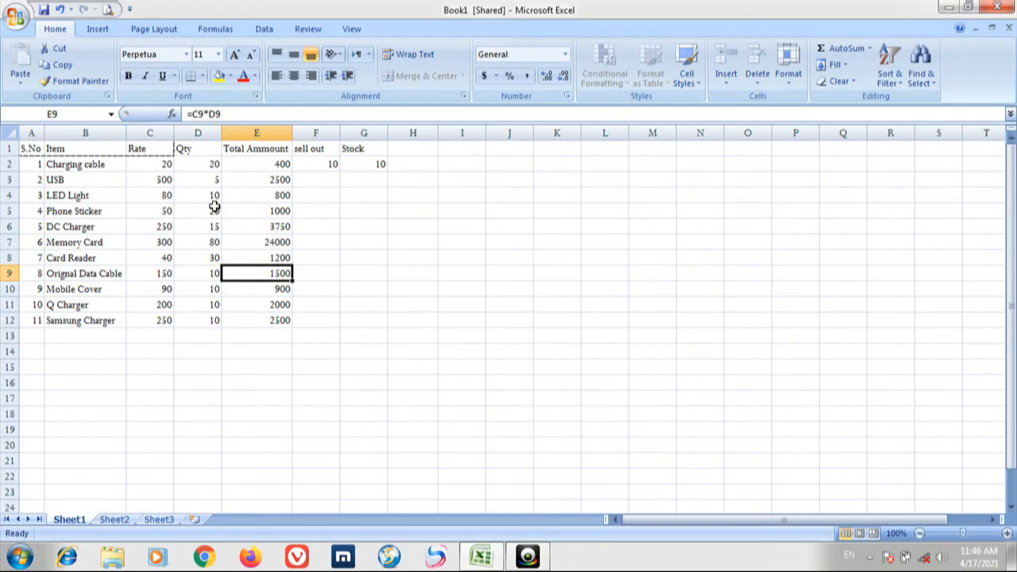
key(Up)
key(Up)
key(Down)
key(Down)
key(Down)
key(Down)
key(Down)
key(Down)
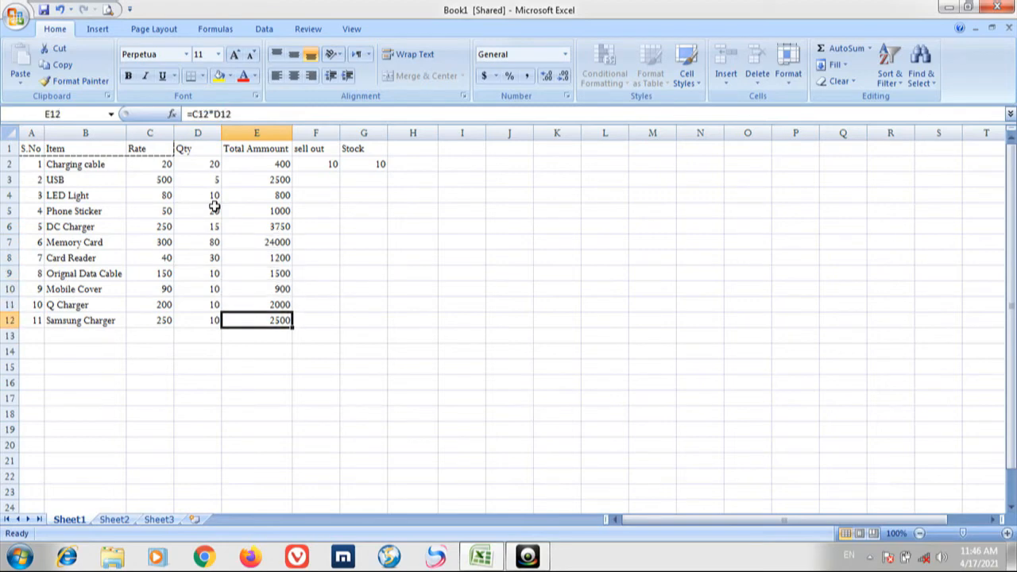
key(Left)
key(Left)
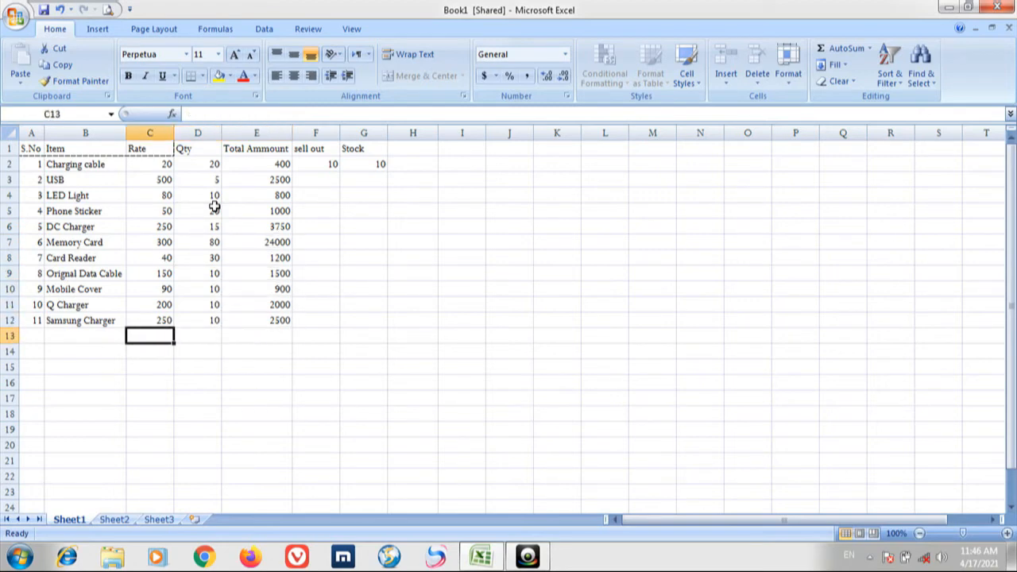
key(Left)
key(Left)
key(Right)
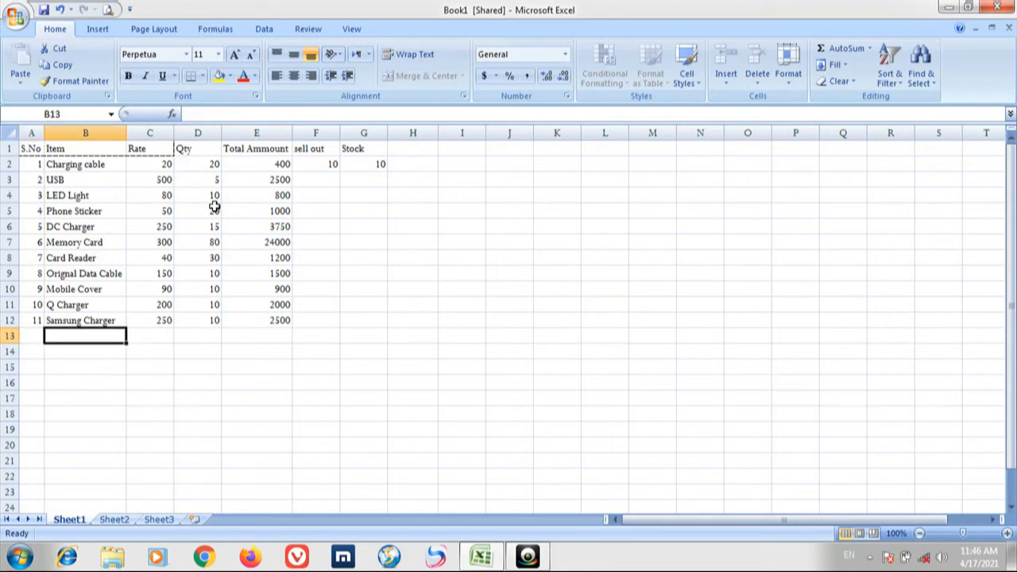
key(Down)
key(Down)
key(Down)
key(Down)
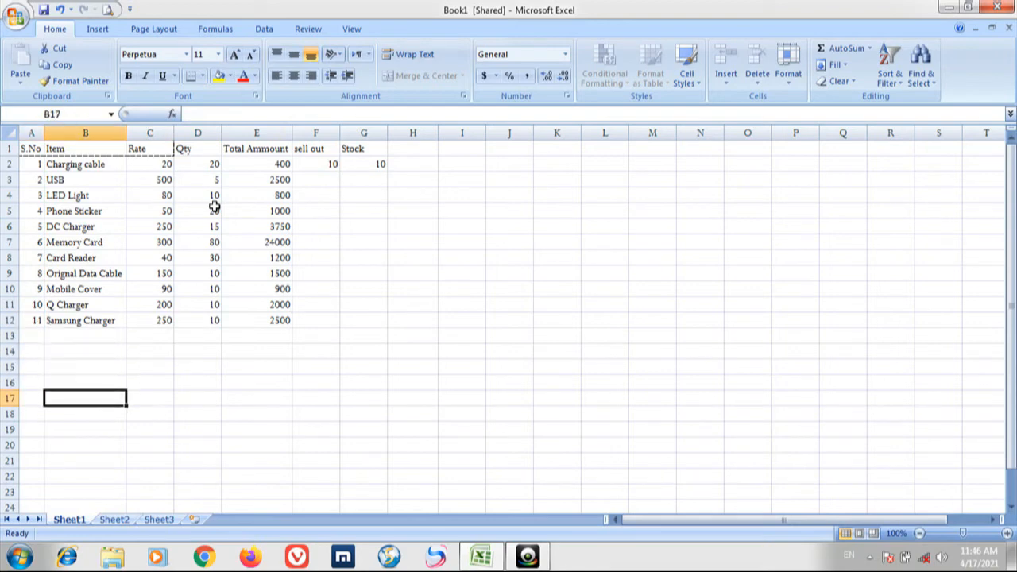
- Enter the label Total in cell B17, below the item list
text(Total)
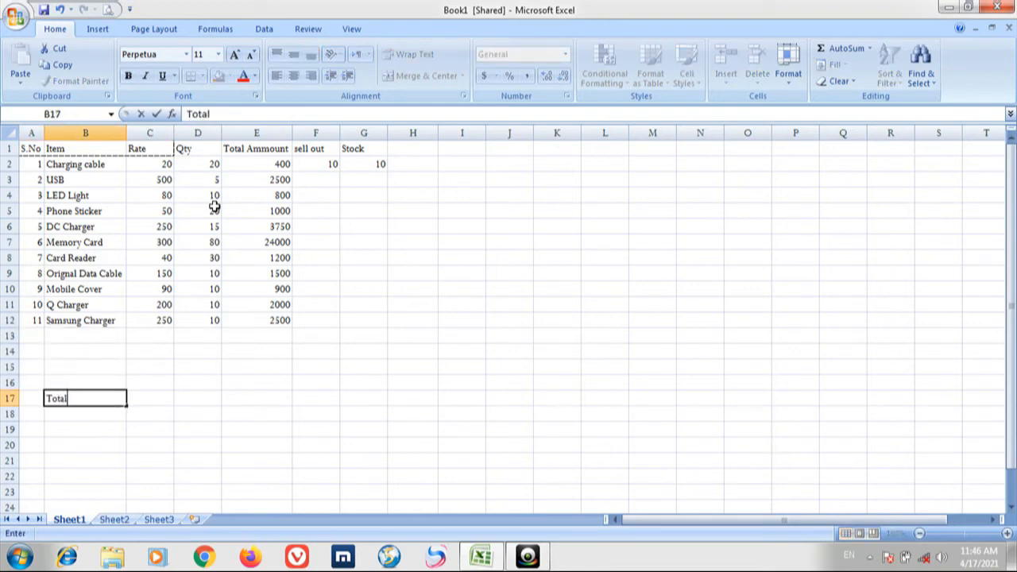
key(Right)
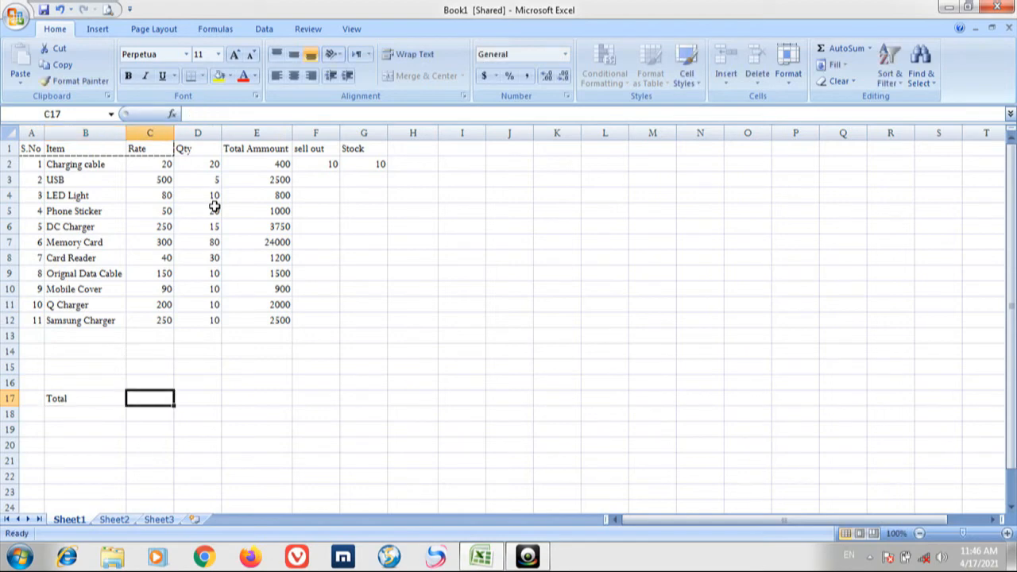
key(Right)
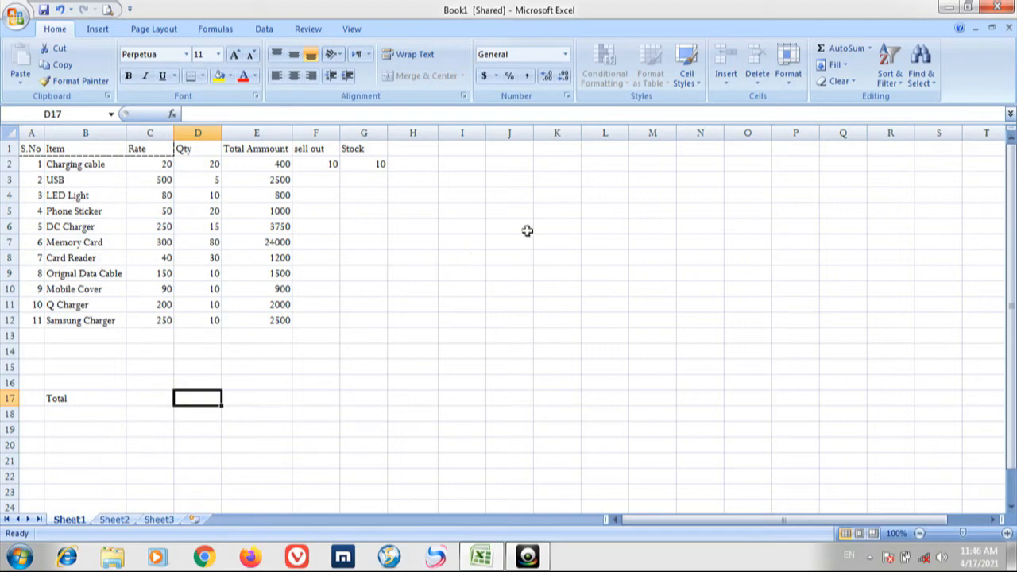
- Try an AutoSum of D2:D16 in cell D17 of the Total row, and clear it again
click(832, 54)
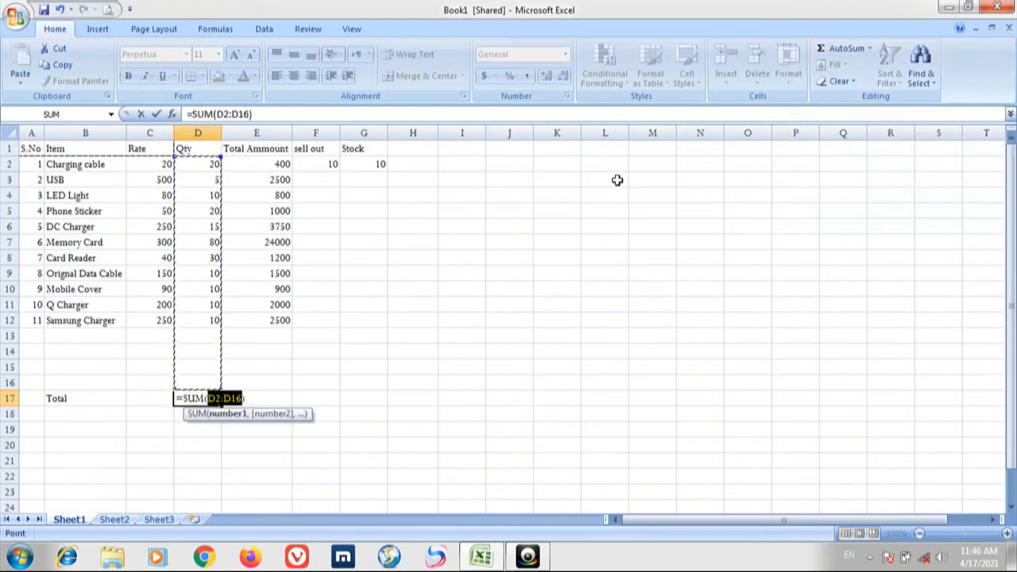
key(Return)
key(Up)
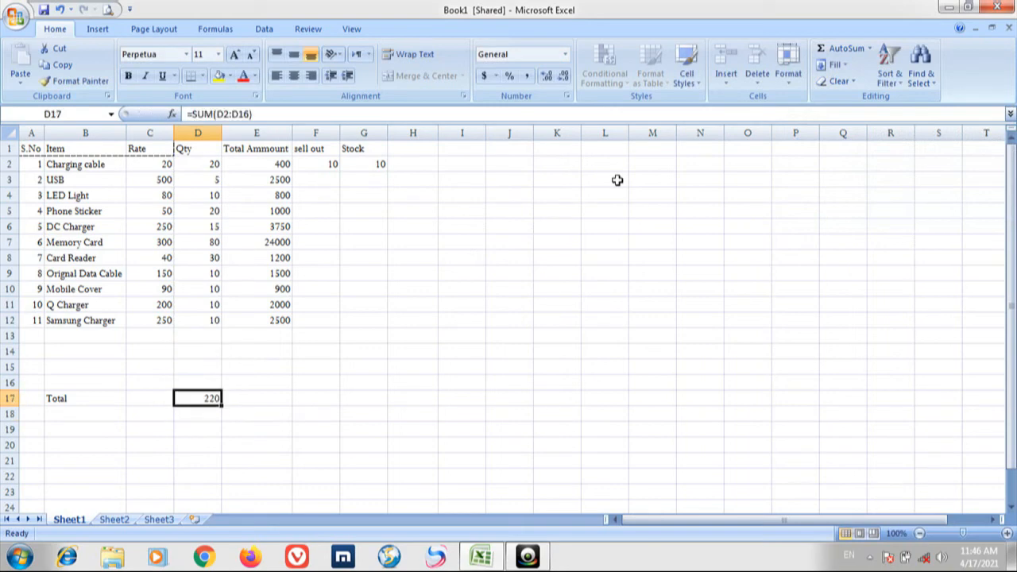
key(Delete)
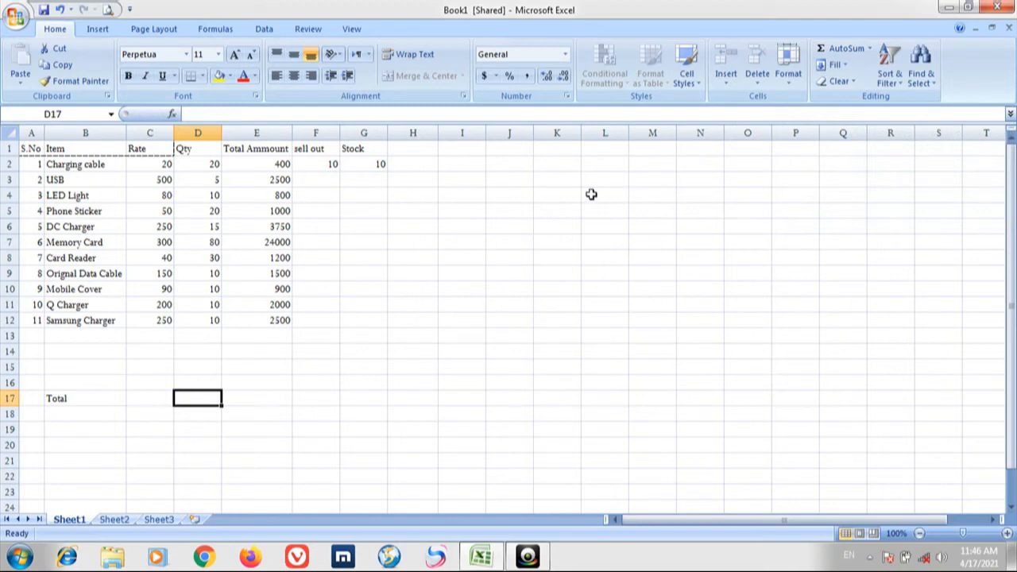
- Total the quantities in cell D17 with the formula =SUM(D2:D12)
text(=)
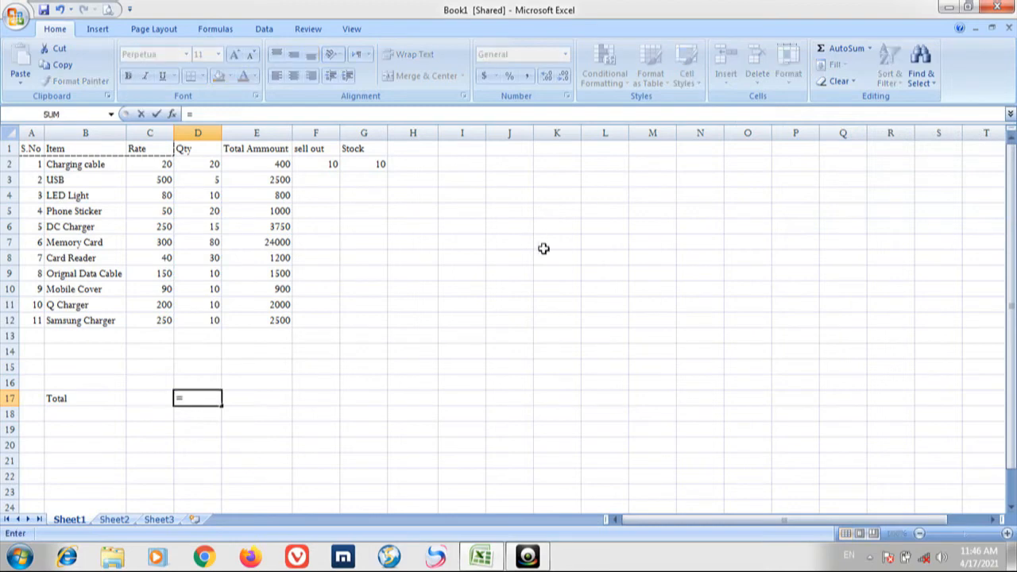
text(s)
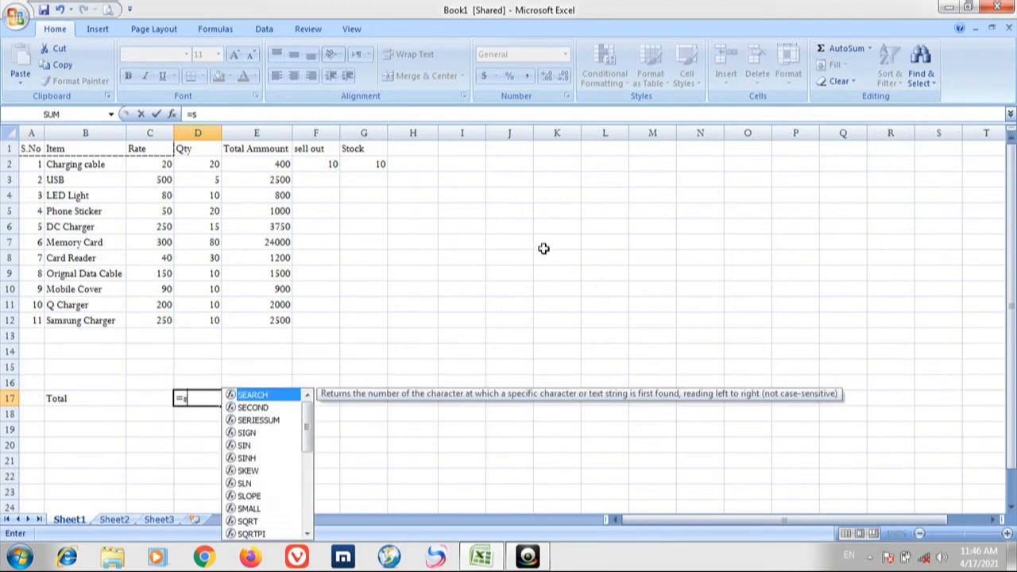
text(um()
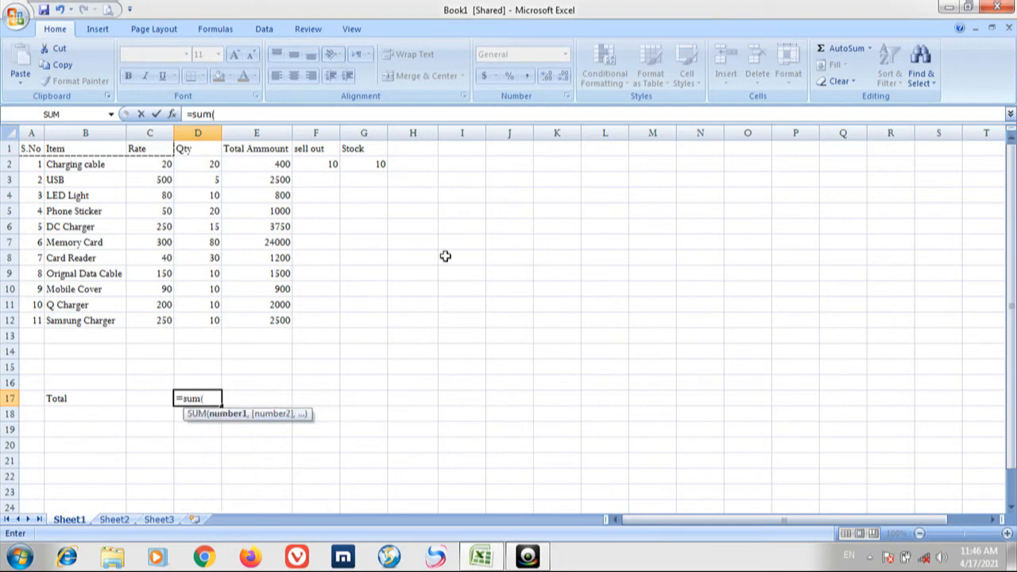
drag(216, 318, 211, 165)
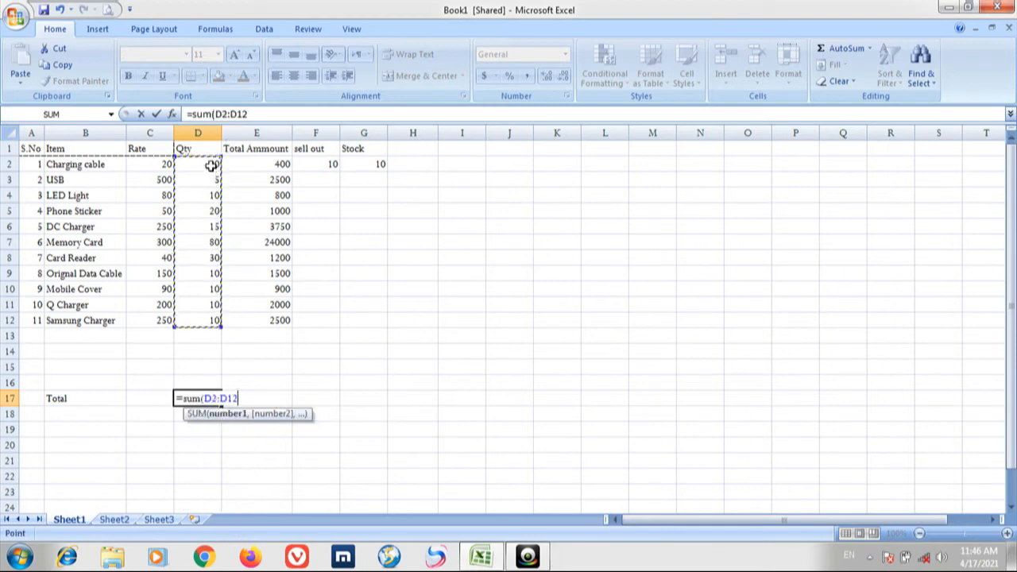
text())
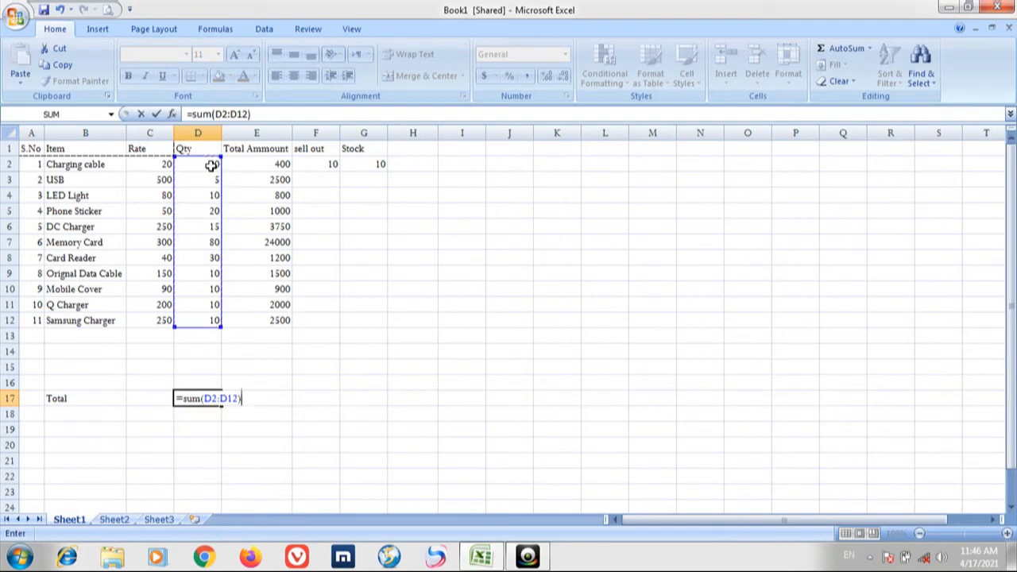
key(Return)
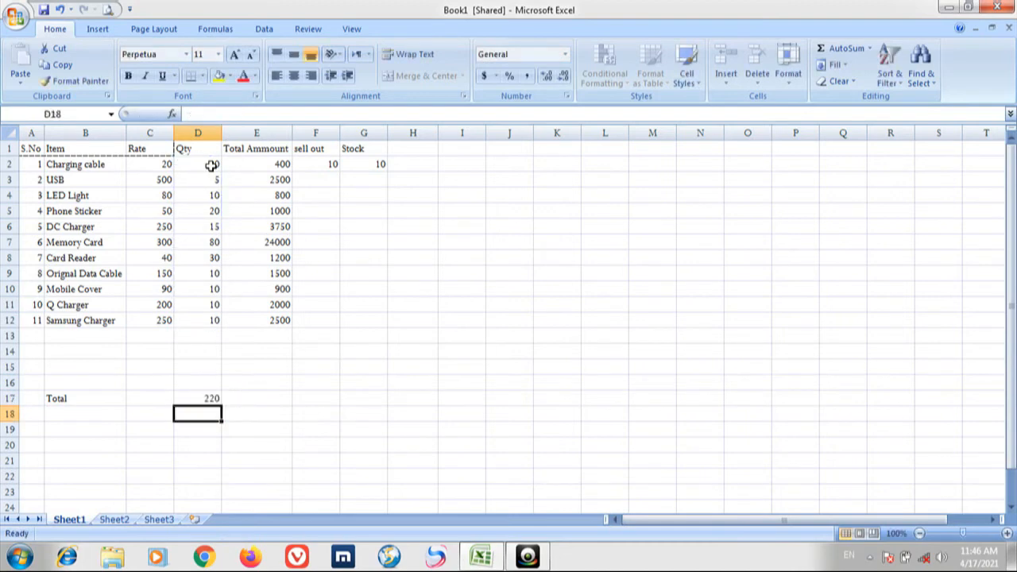
key(Up)
key(Up)
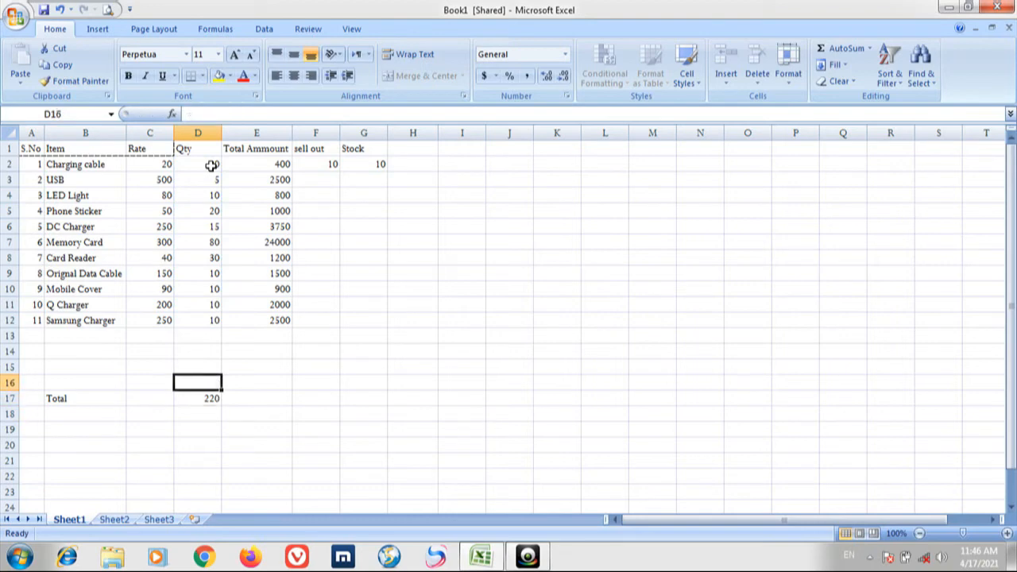
key(Up)
key(Down)
key(Down)
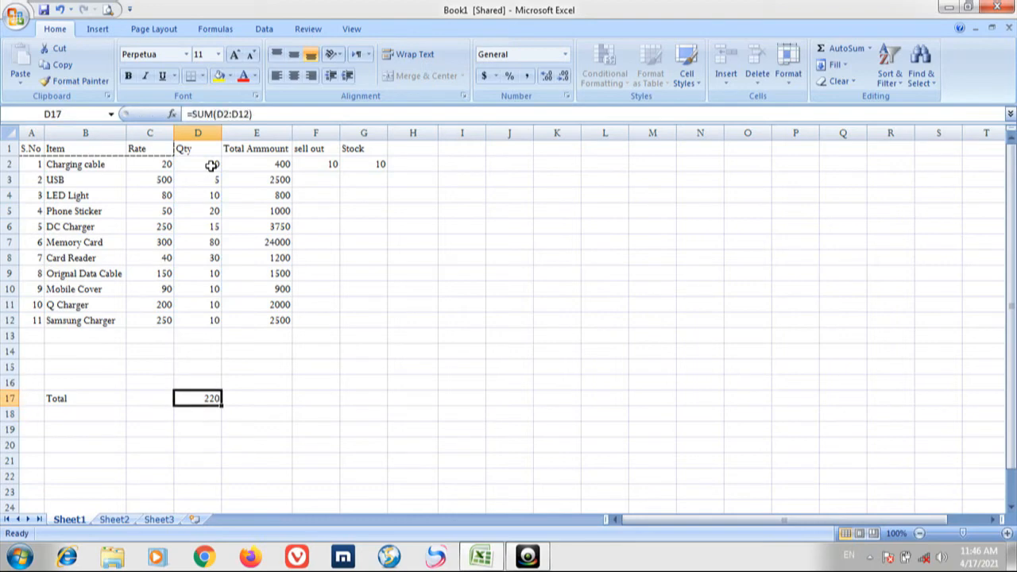
- Copy the quantity sum formula from D17 into E17 to total the Total Ammount column
key(Right)
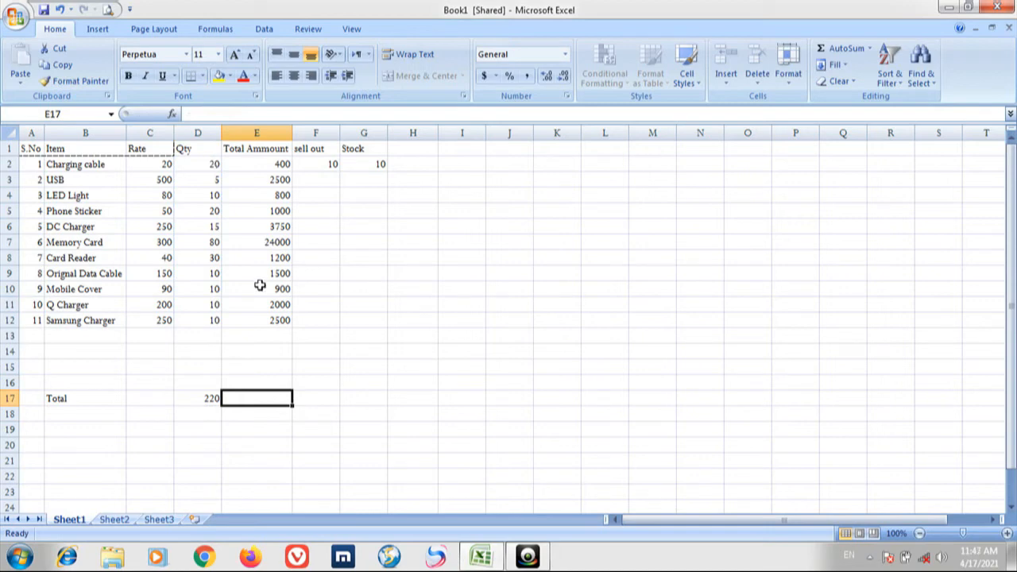
key(Left)
key(ctrl+c)
key(Right)
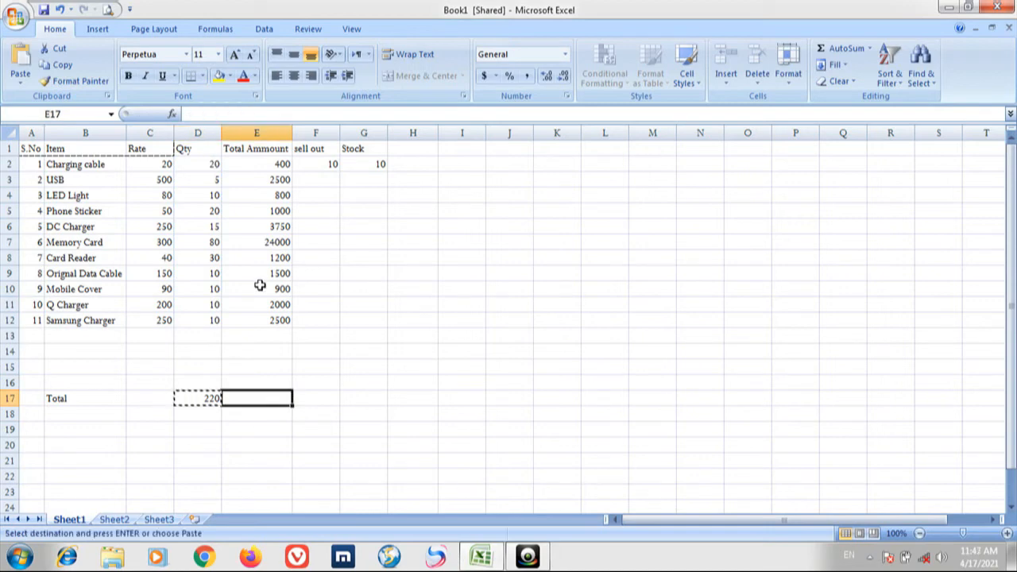
key(ctrl+v)
key(Right)
key(Left)
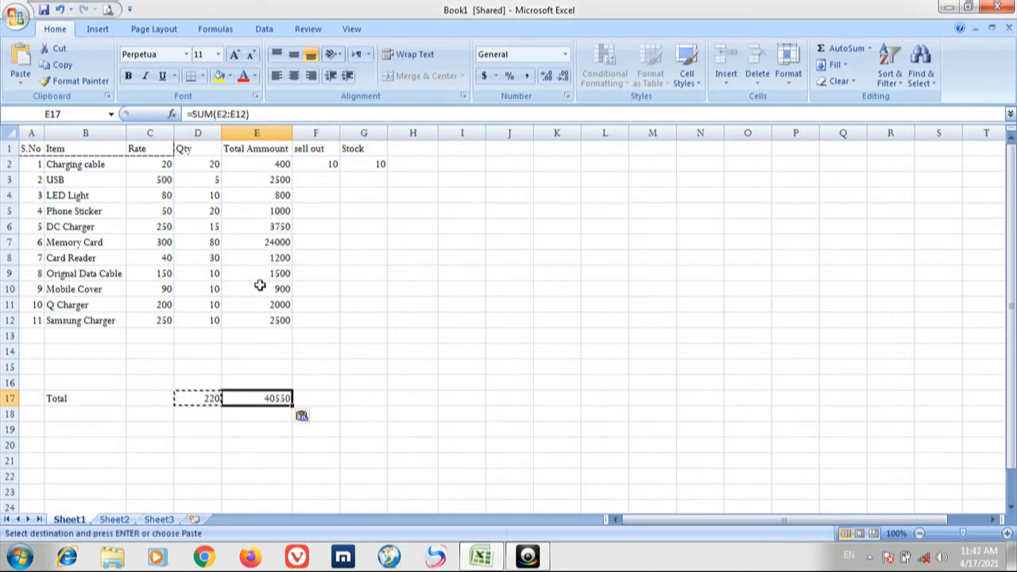
key(Escape)
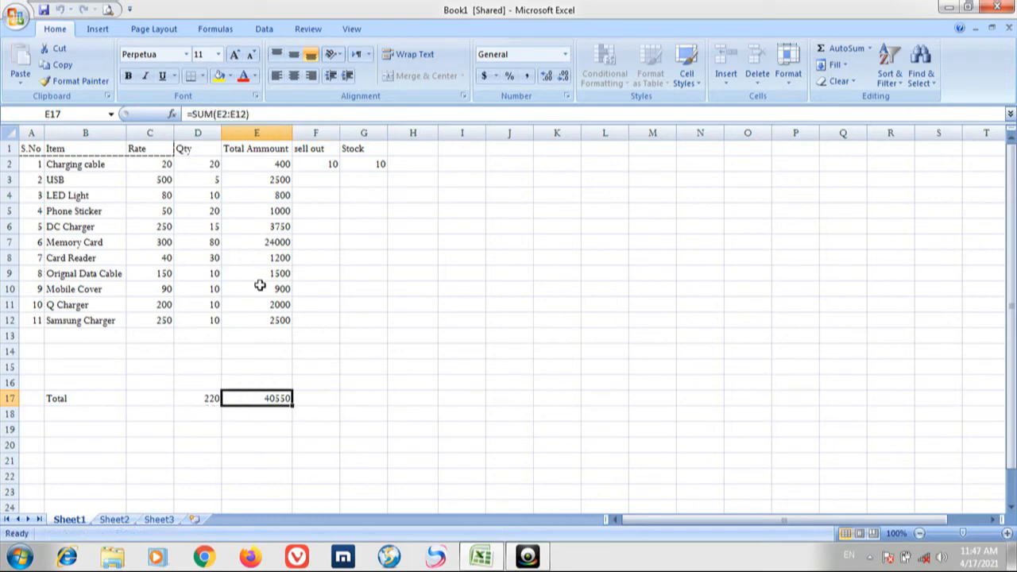
- Set the sell out value for Charging cable in cell F2 to 5
key(Right)
key(Up)
key(Up)
key(Up)
key(Up)
key(Up)
key(Up)
key(Up)
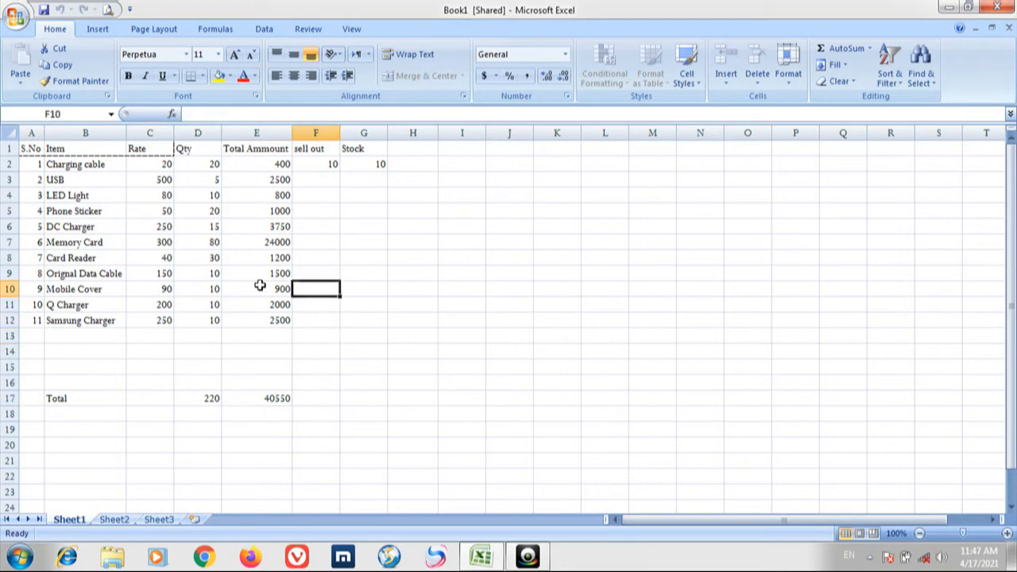
key(Up)
key(Up)
key(Up)
key(Up)
key(Up)
key(Up)
key(Up)
key(Up)
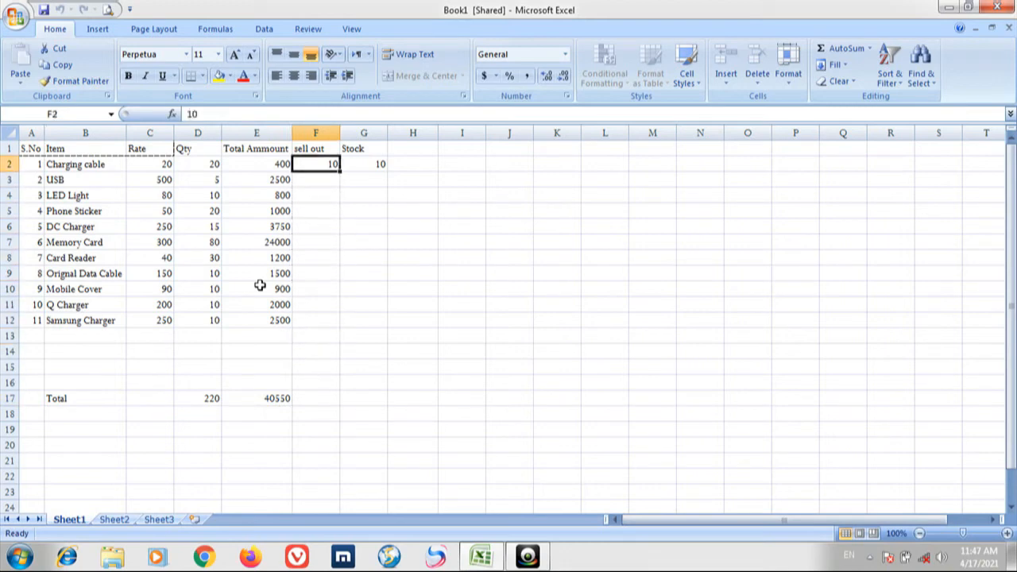
key(Down)
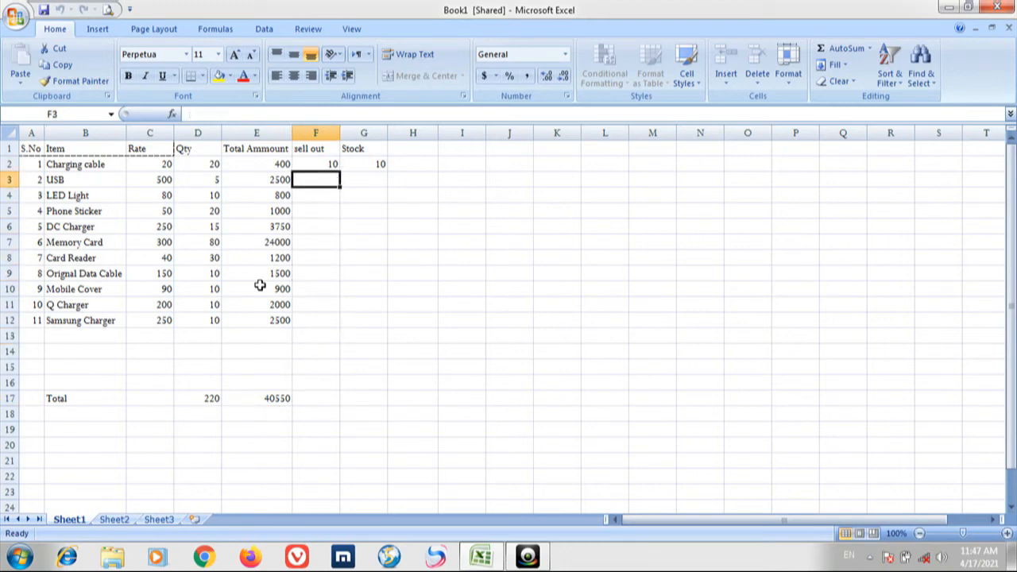
key(Up)
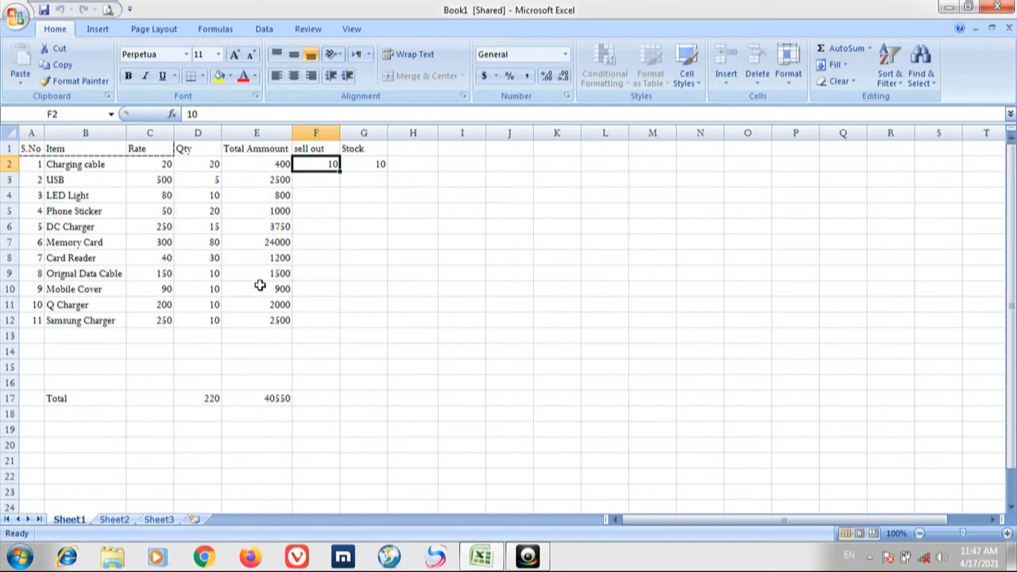
text(5)
key(Return)
key(Up)
key(Down)
- Calculate the USB stock in cell G3 as quantity minus sell out with the formula =D3-F3
key(Left)
key(Left)
key(Left)
key(Left)
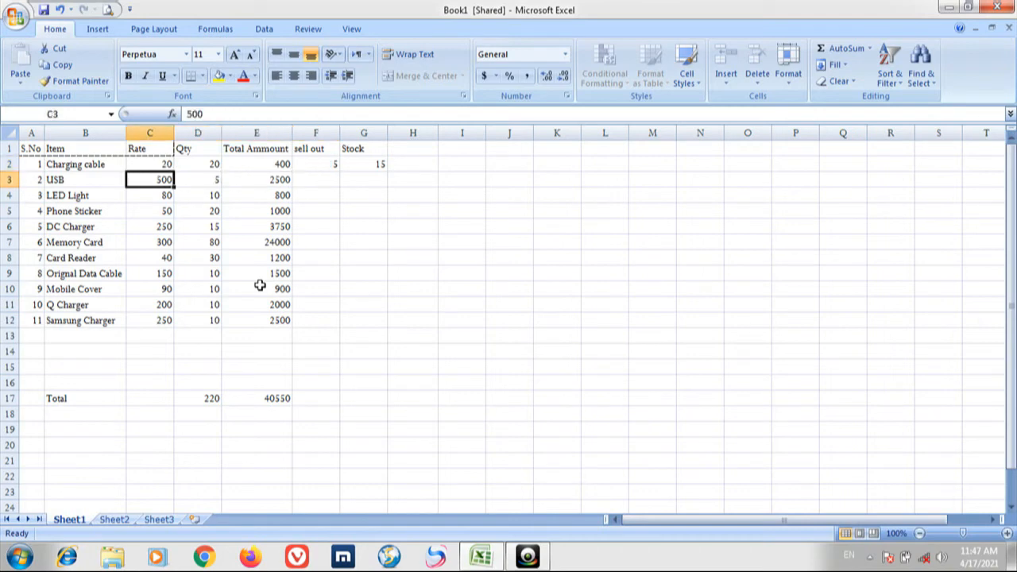
key(Right)
key(Right)
key(Right)
key(Right)
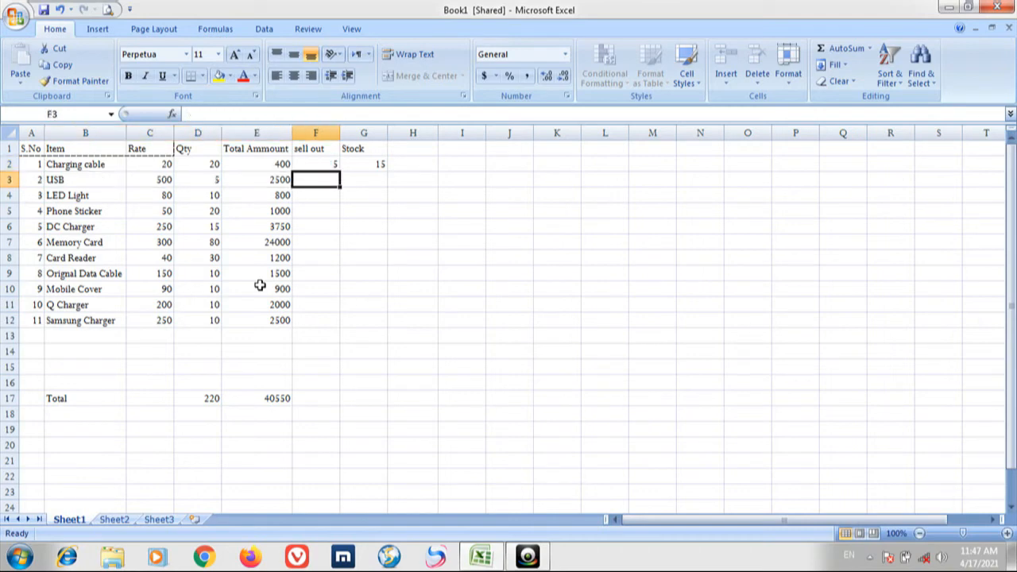
key(Right)
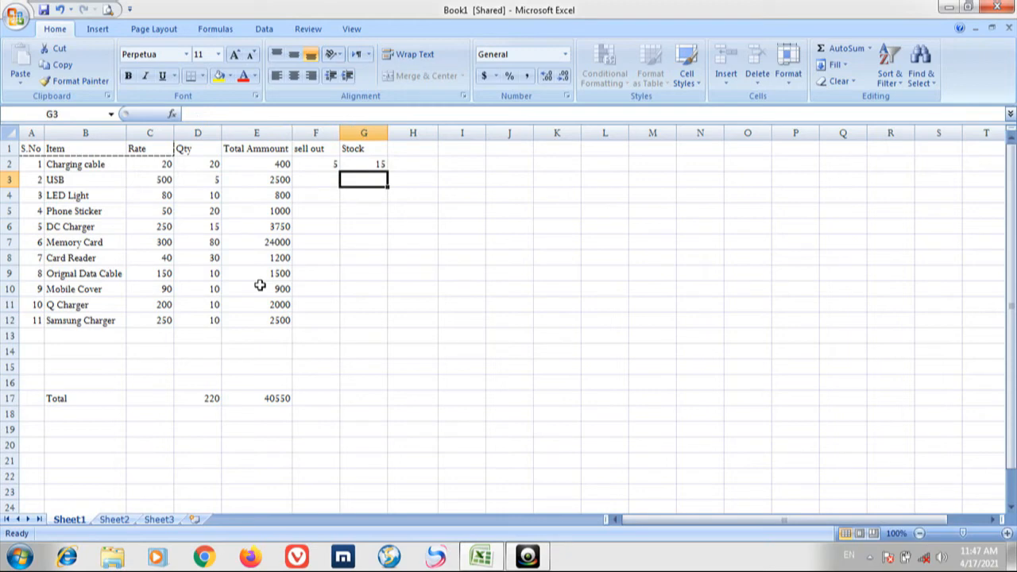
text(=)
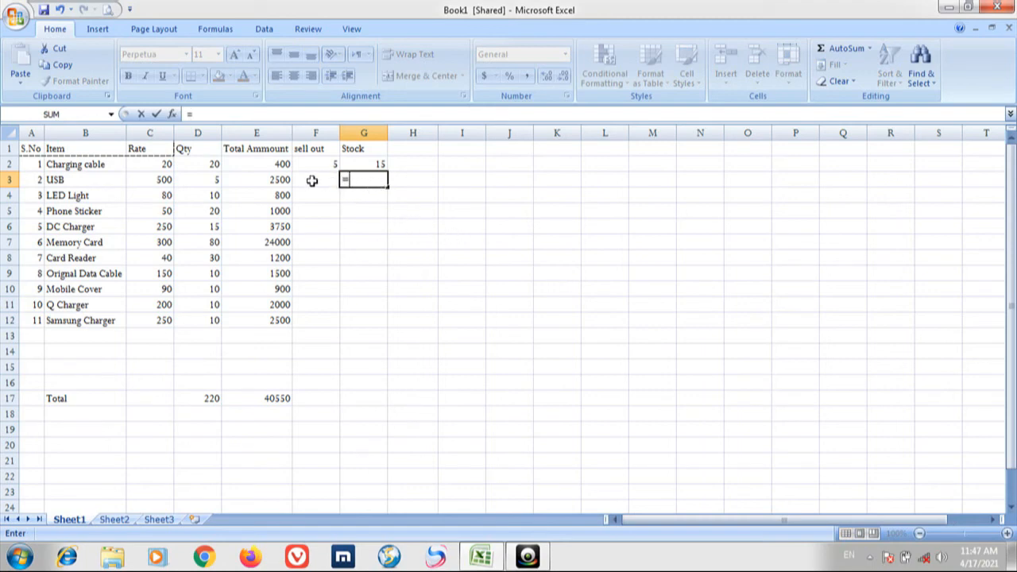
click(205, 179)
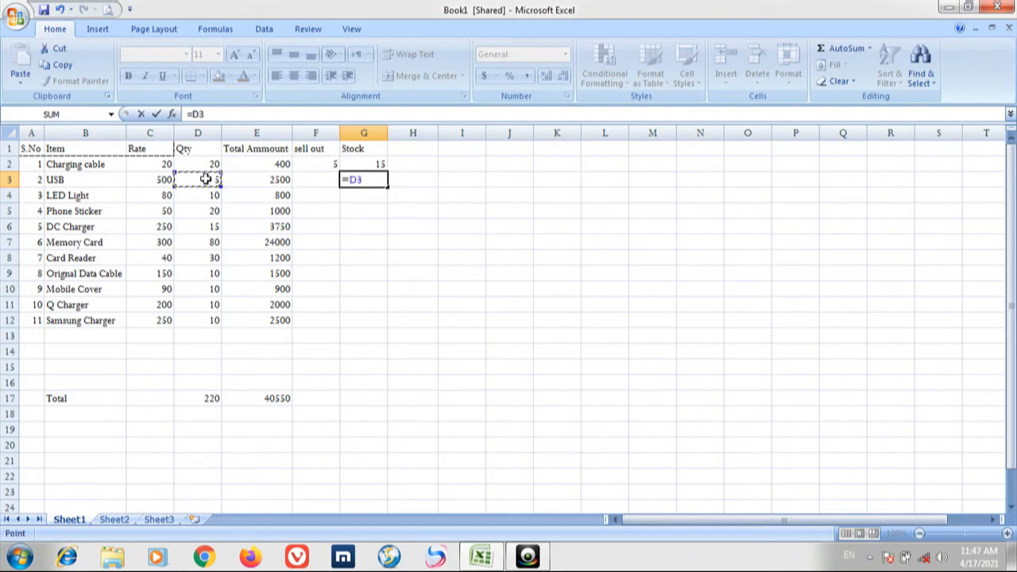
text(-)
click(317, 179)
key(Return)
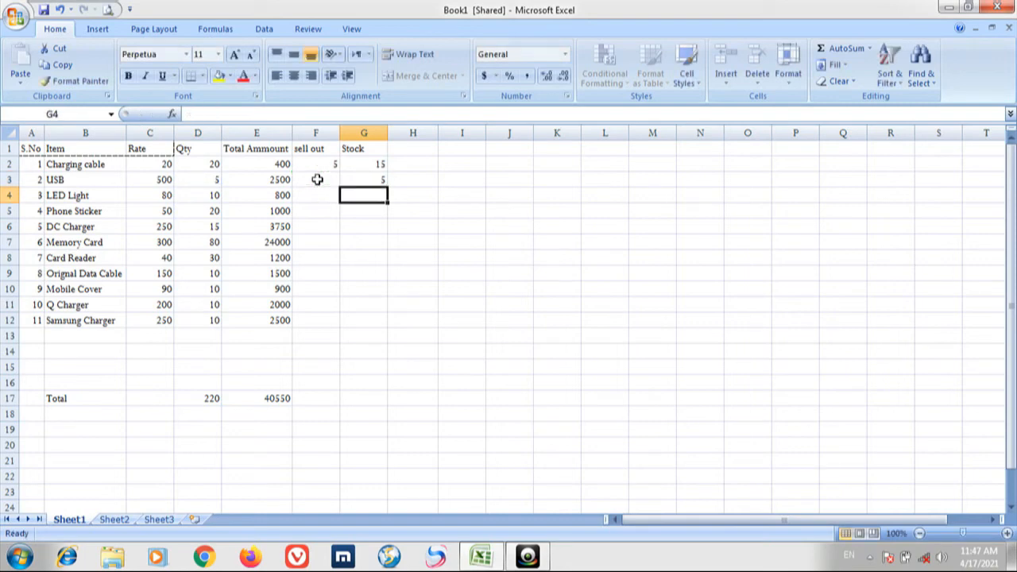
- Set the sell out value for USB in cell F3 to 3 and check its Stock formula
key(Up)
click(318, 180)
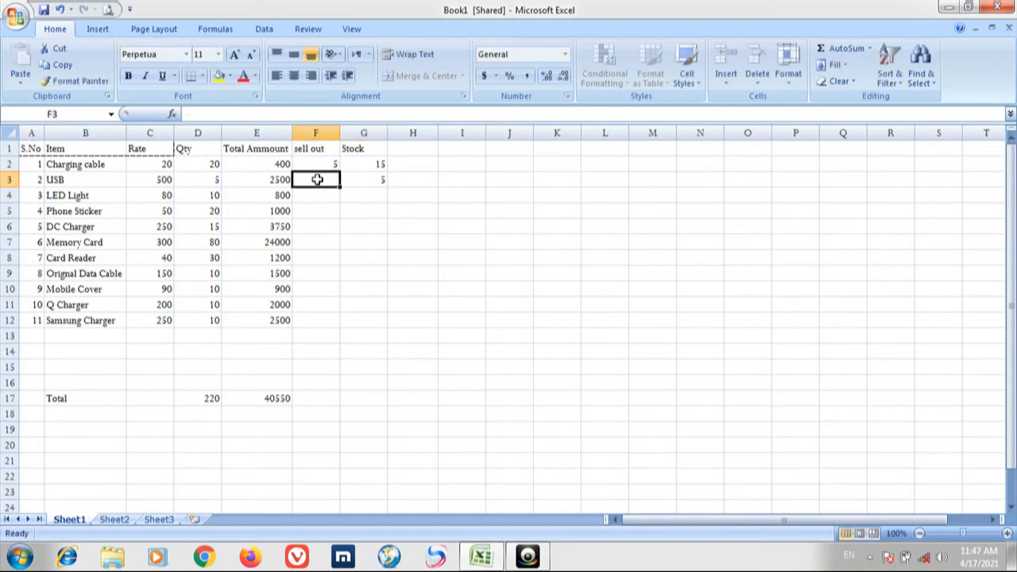
key(Left)
key(Left)
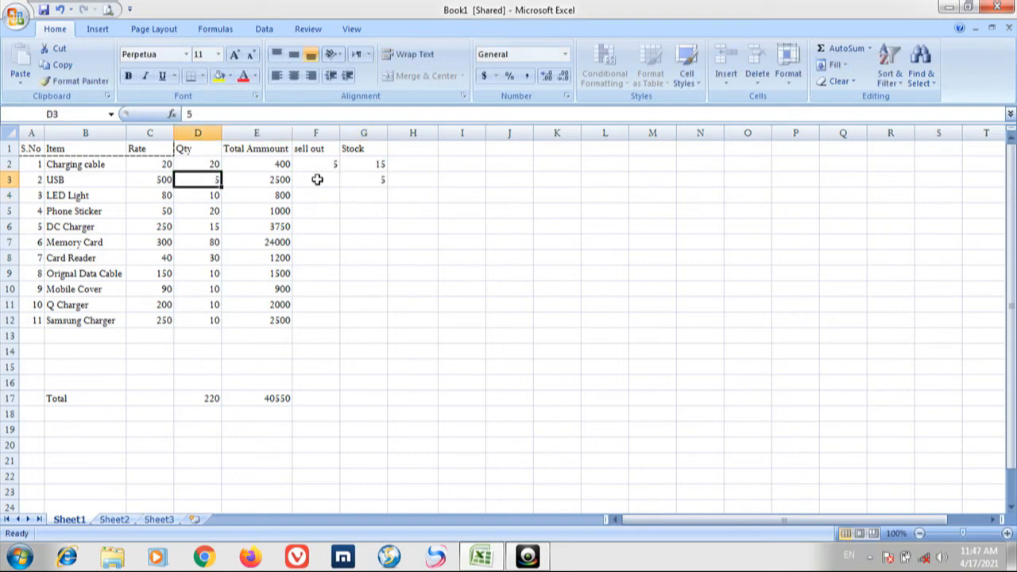
key(Right)
key(Right)
key(Right)
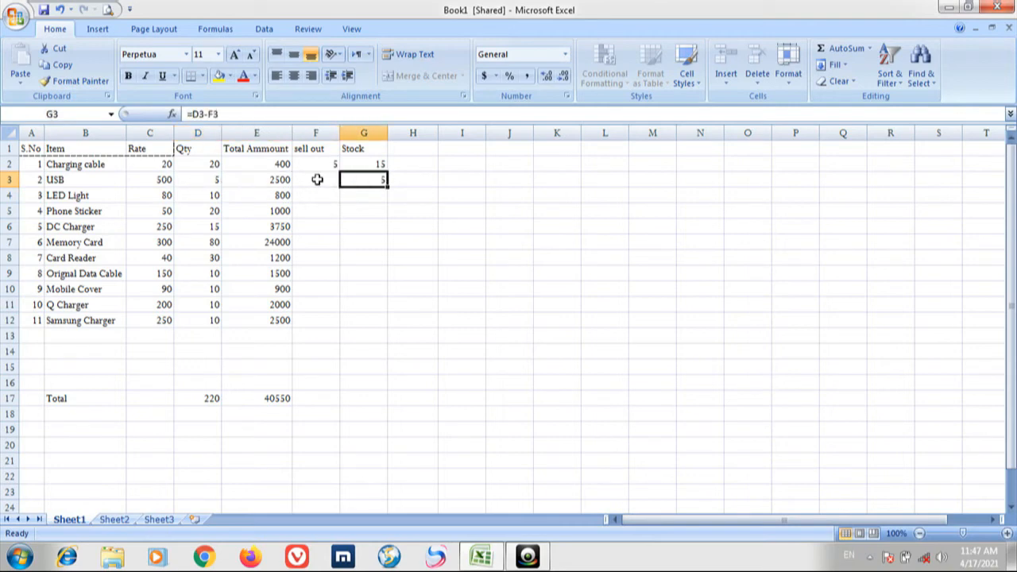
key(Left)
text(3)
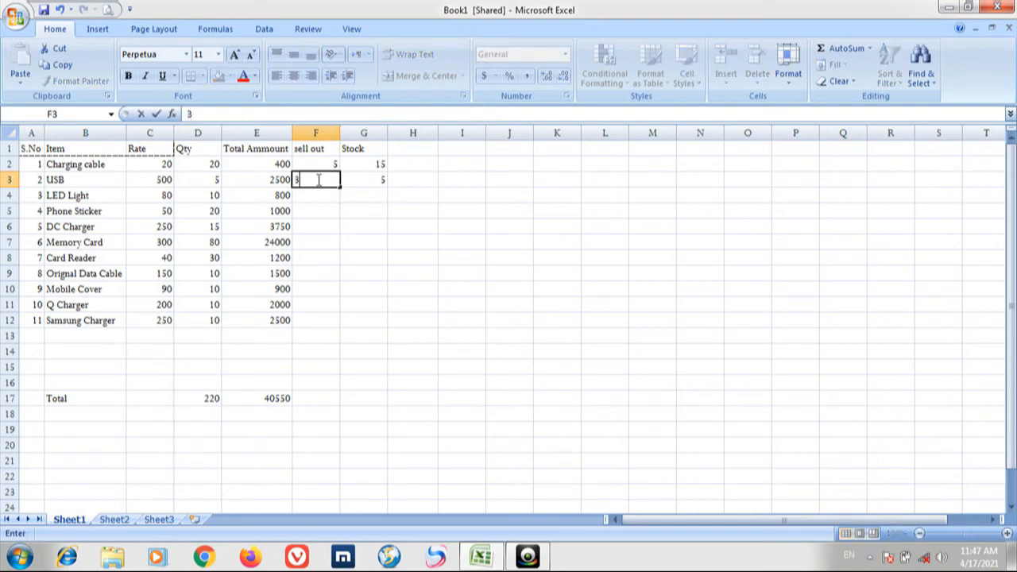
key(Return)
key(Up)
key(Right)
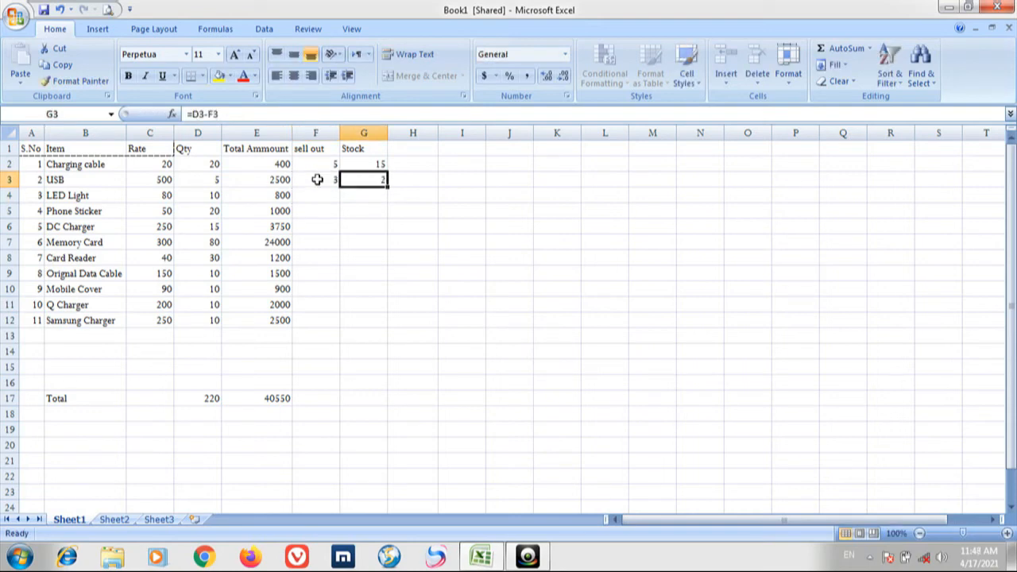
key(Left)
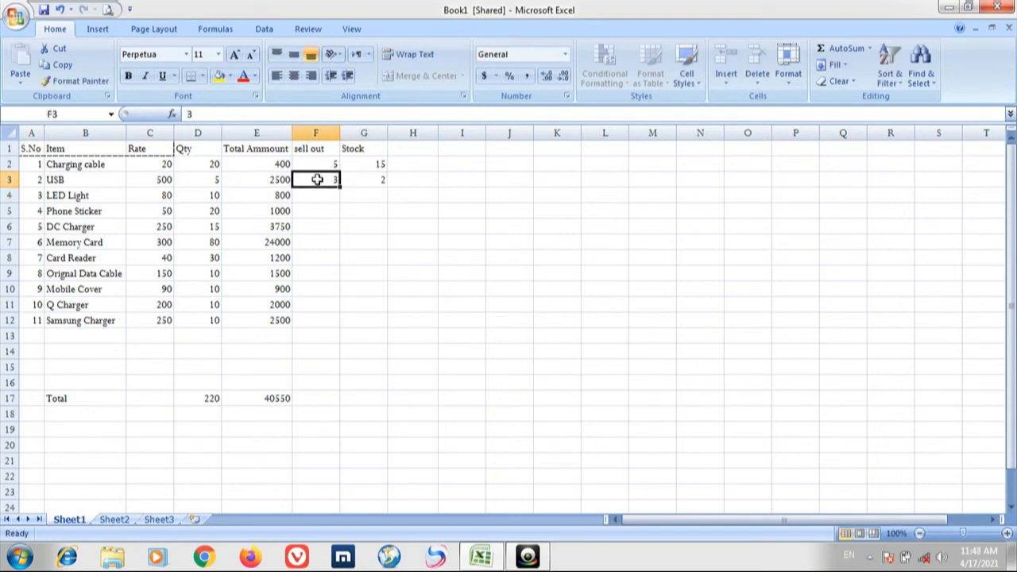
key(Right)
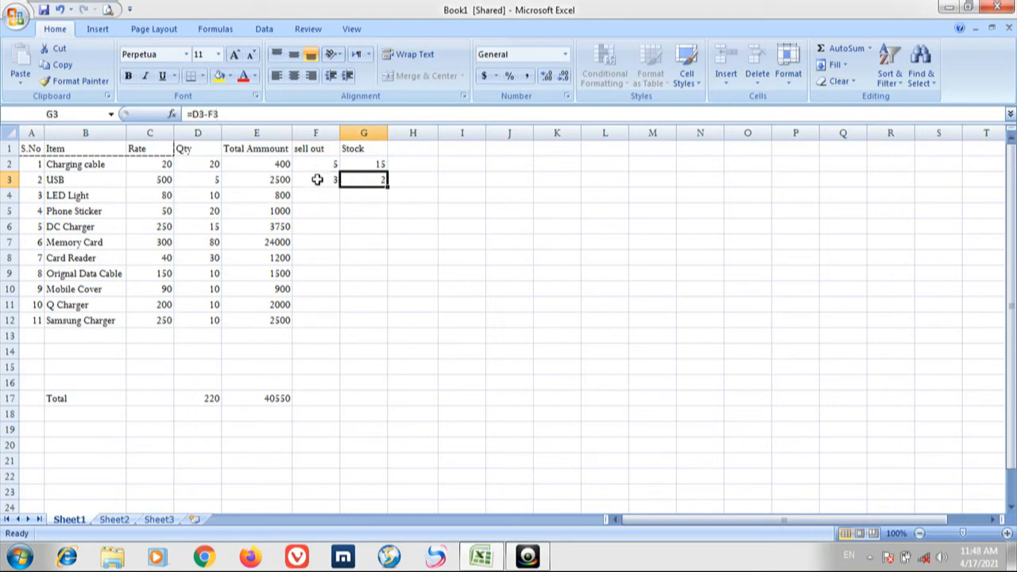
- Copy the USB stock formula from G3 into cells G4 through G12 for the remaining items
key(ctrl+c)
key(Down)
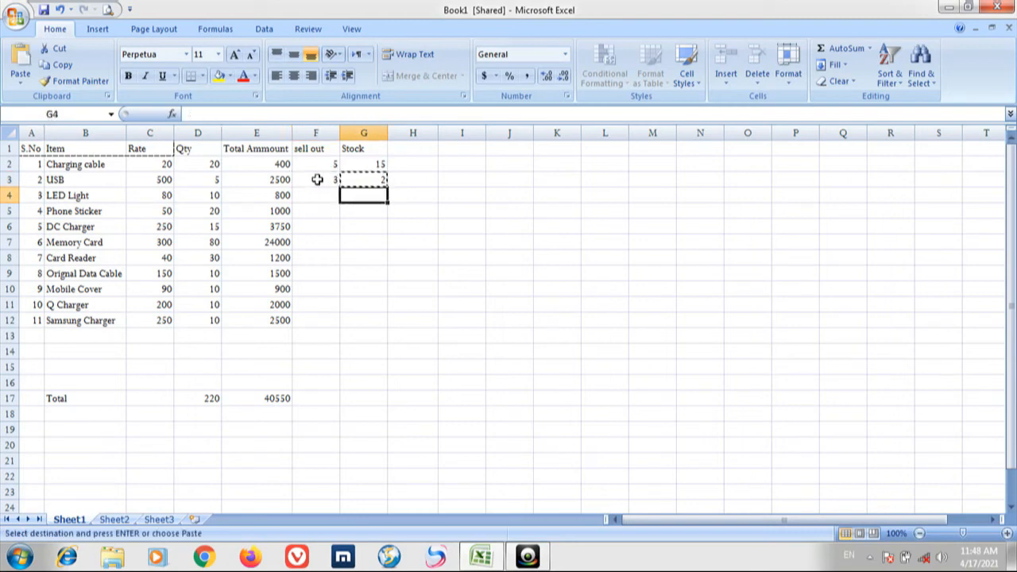
key(ctrl+v)
key(Down)
key(ctrl+v)
key(Down)
key(ctrl+v)
key(Down)
key(ctrl+v)
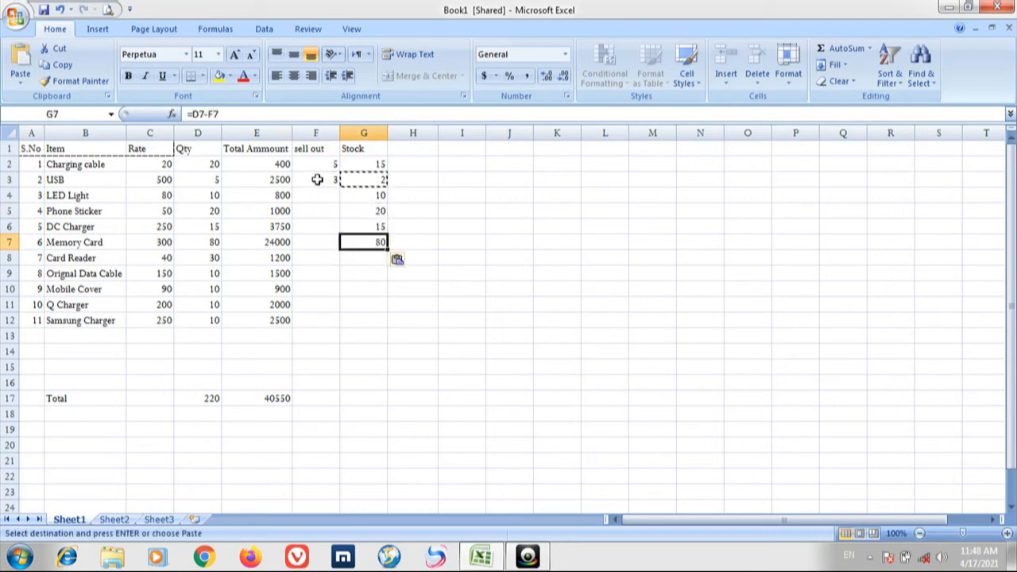
key(Down)
key(ctrl+v)
key(Down)
key(ctrl+v)
key(Down)
key(ctrl+v)
key(Down)
key(ctrl+v)
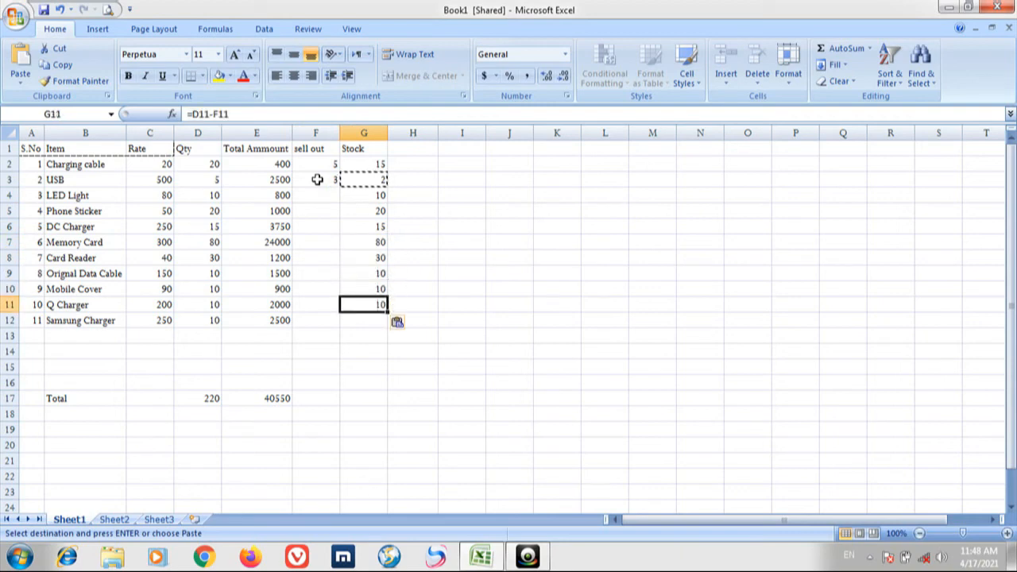
key(Down)
key(ctrl+v)
key(Left)
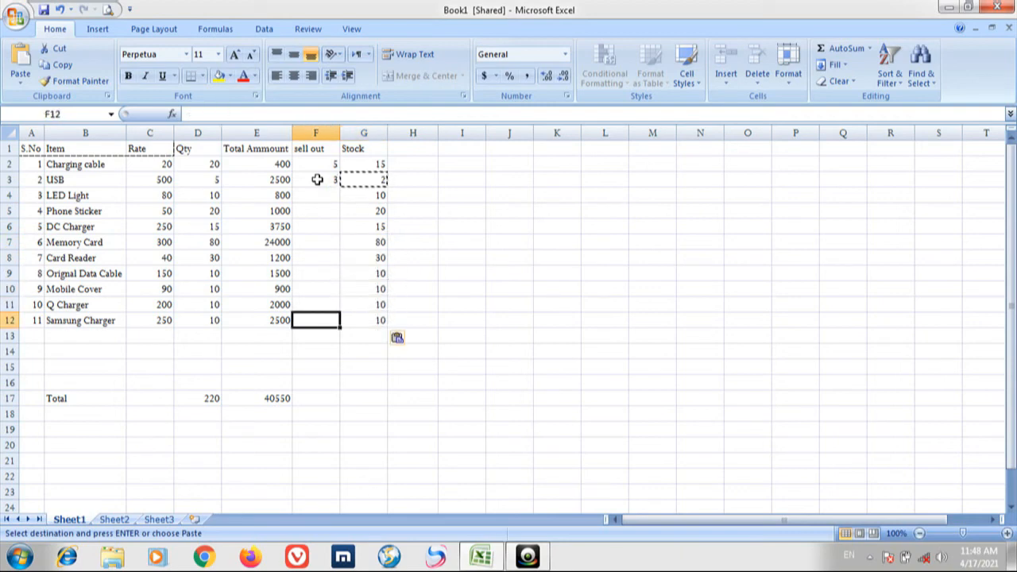
key(Escape)
- Enter the sell out values 5 for LED Light, 3 for Phone Sticker and 10 for DC Charger in cells F4 to F6
key(Up)
key(Up)
key(Up)
key(Up)
key(Up)
key(Up)
key(Up)
key(Up)
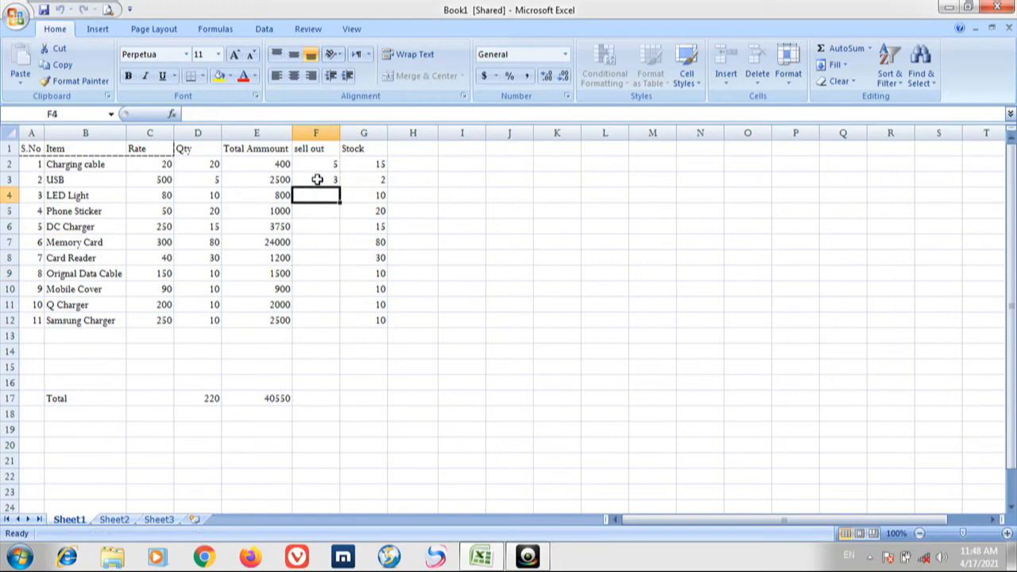
text(5)
key(Return)
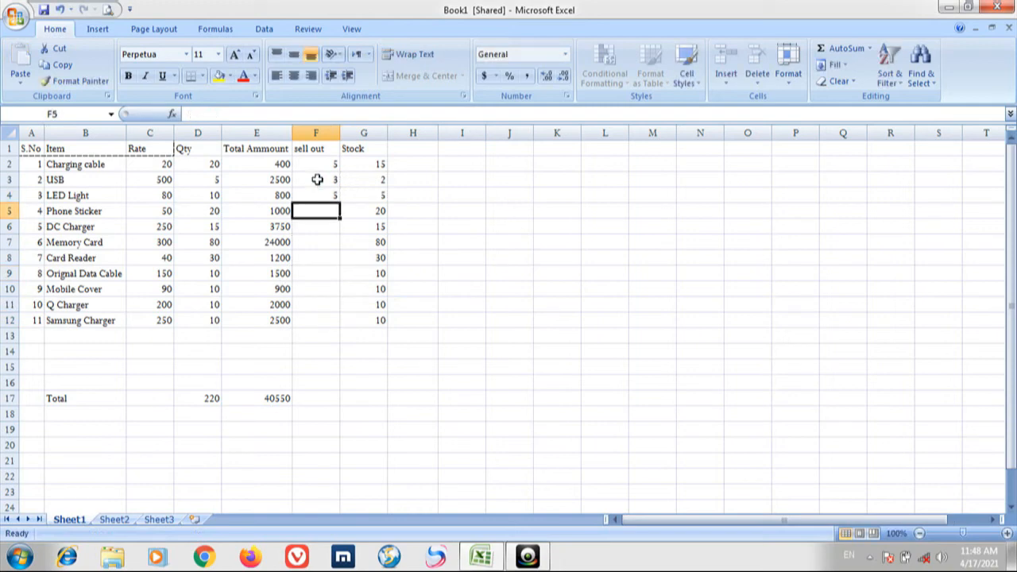
text(3)
key(Return)
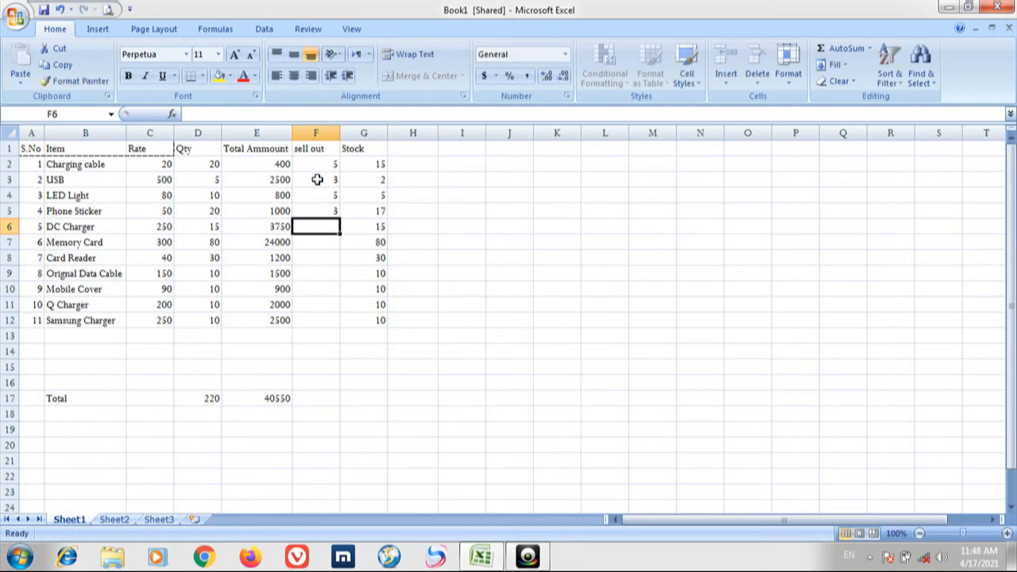
text(10)
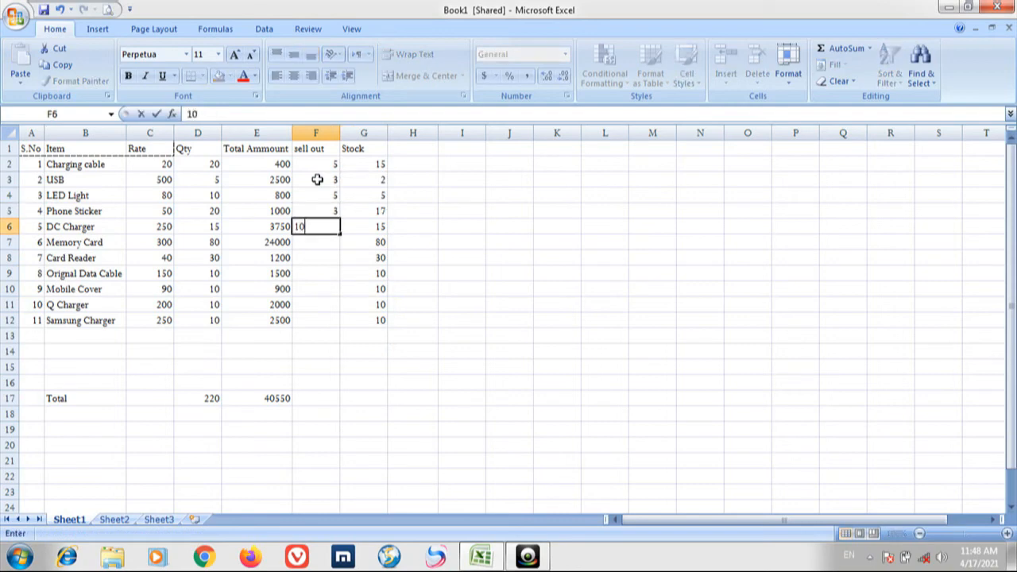
key(Return)
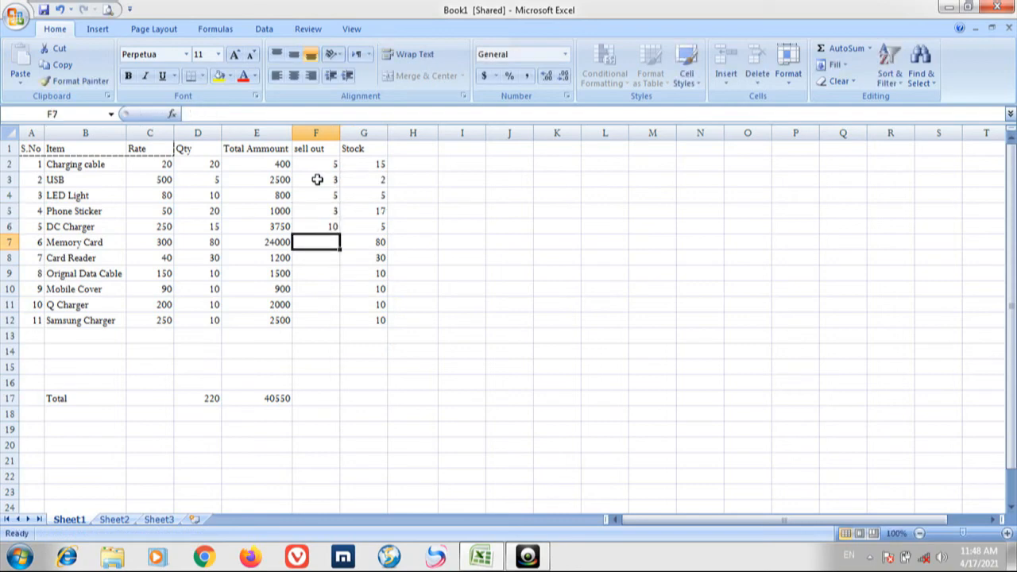
- Enter the sell out values 12, 15, 7, 8, 7 and 6 in cells F7 to F12, from Memory Card to Samsung Charger
text(12)
key(Return)
text(15)
key(Return)
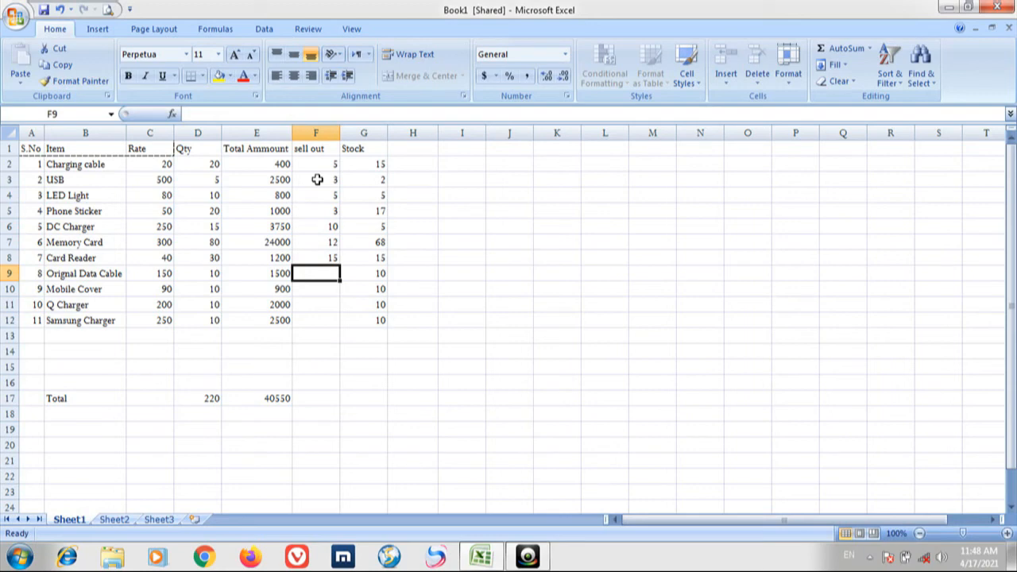
text(7)
key(Return)
text(8)
key(Return)
text(7)
key(Return)
text(6)
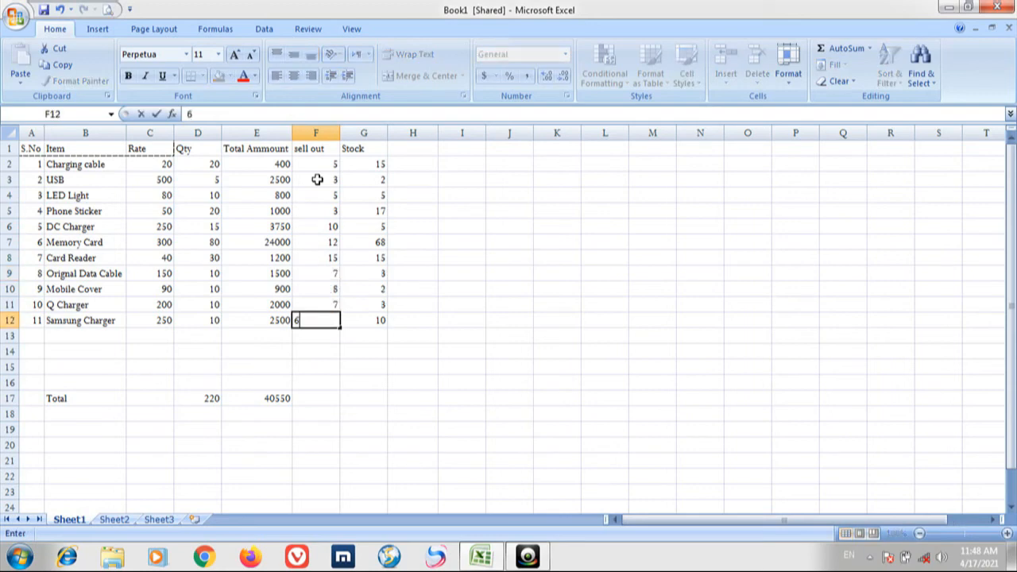
key(Up)
- Review the Stock column formulas, comparing those of the first items, Charging cable, USB and LED Light
key(Right)
key(Up)
key(Up)
key(Up)
key(Up)
key(Up)
key(Up)
key(Up)
key(Up)
key(Up)
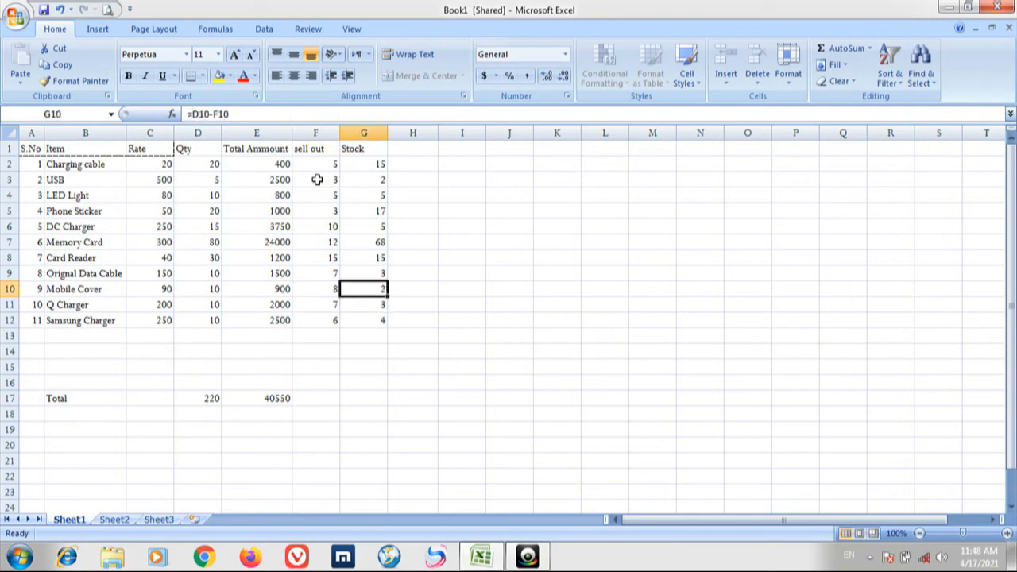
key(Down)
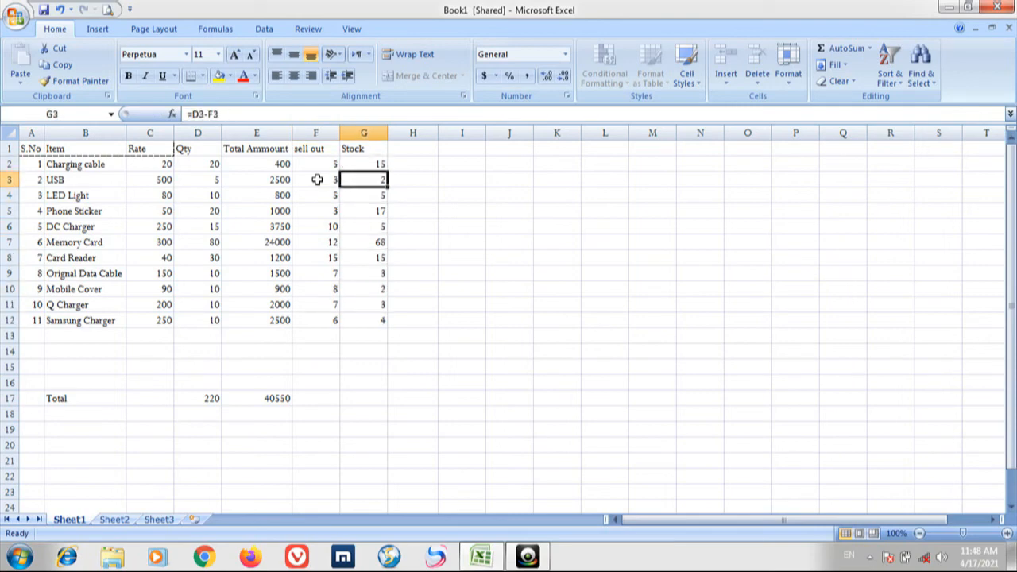
key(Up)
key(Up)
key(Down)
key(Down)
key(Down)
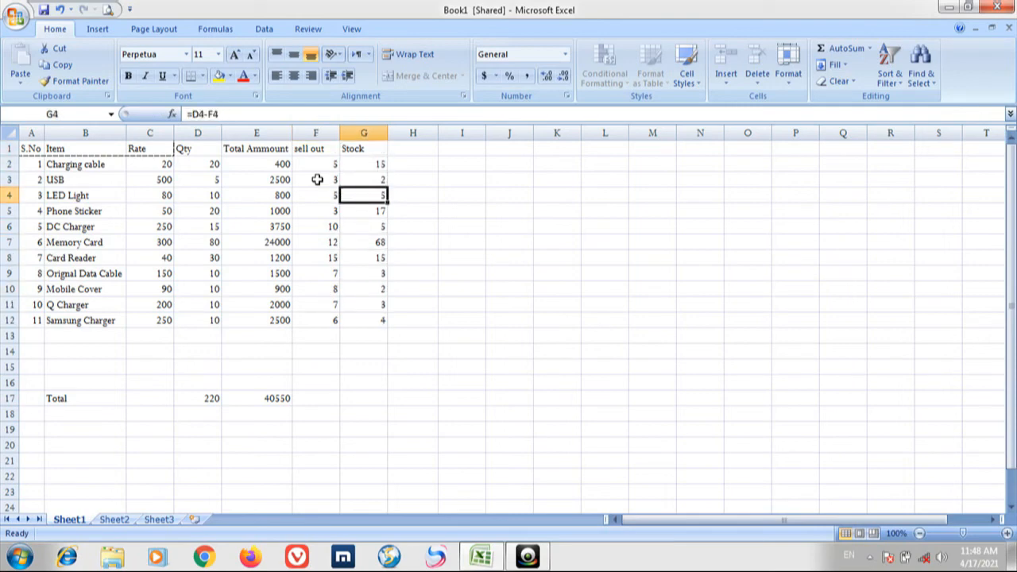
key(Up)
key(Up)
key(Up)
key(Down)
key(Down)
key(Up)
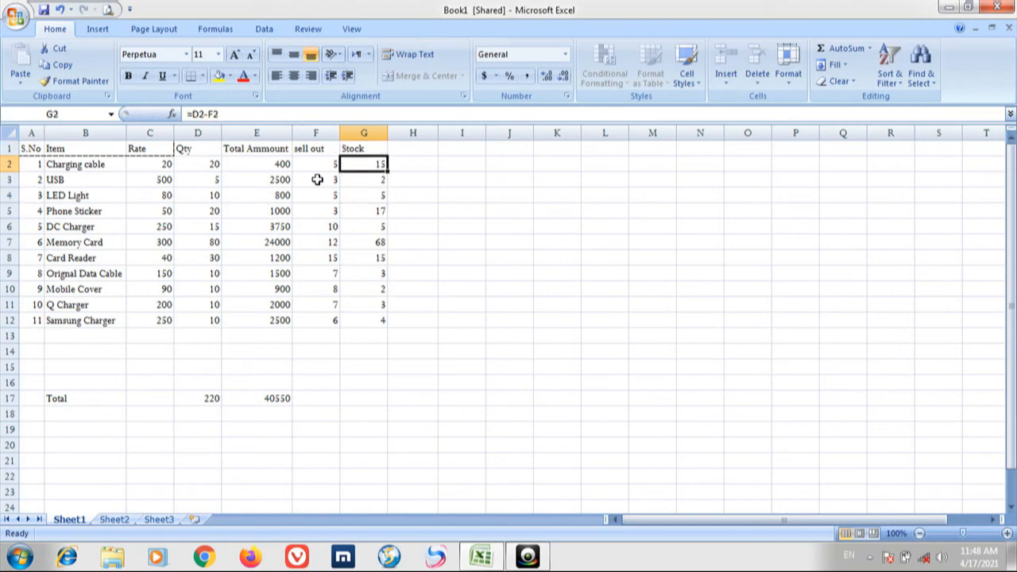
key(Down)
key(Down)
key(Down)
key(Up)
key(Up)
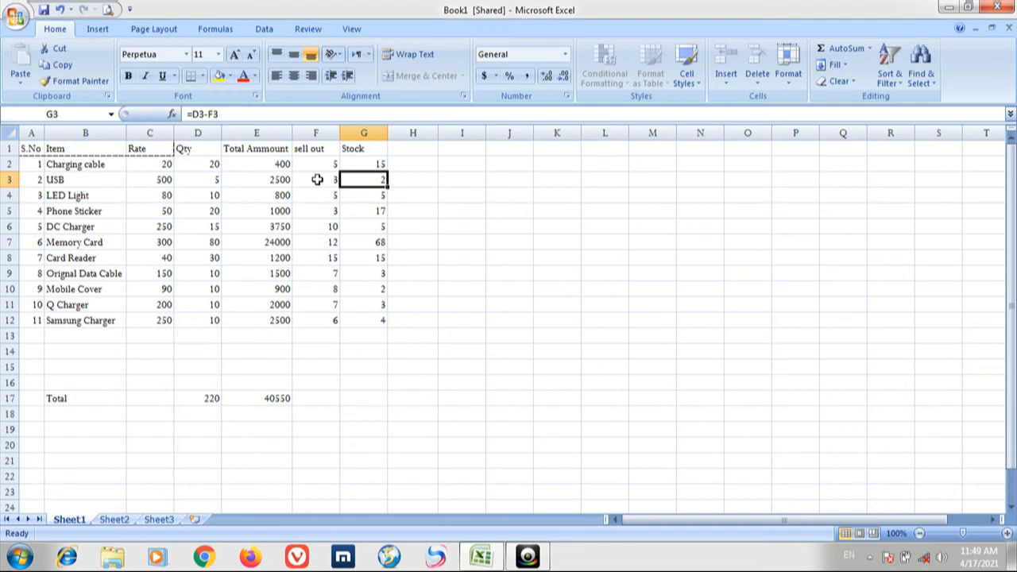
- Examine the USB row from its item name across to its Stock value
key(Left)
key(Left)
key(Left)
key(Left)
key(Left)
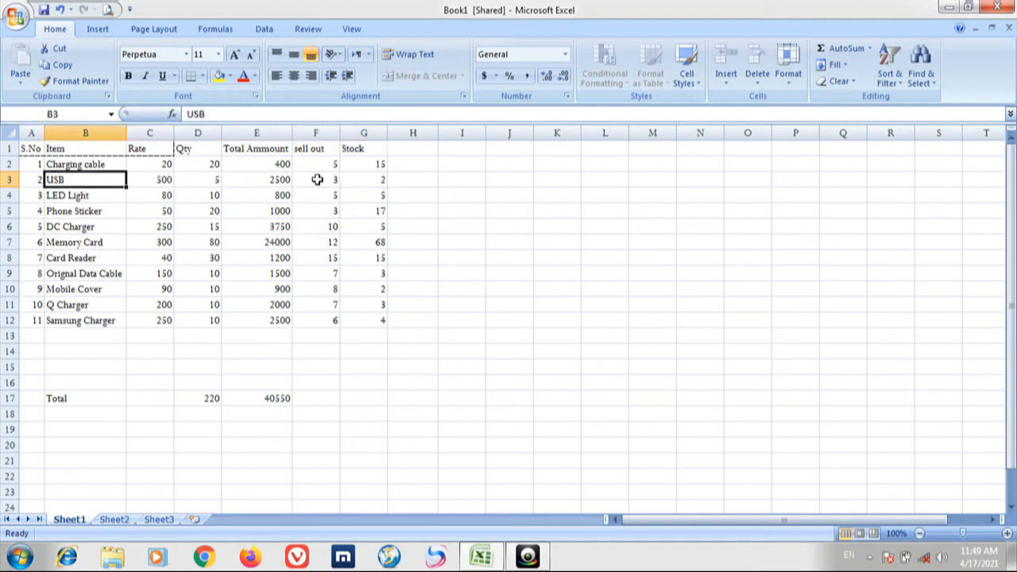
key(Right)
key(Right)
key(Right)
key(Right)
key(Right)
key(Right)
- Examine the LED Light row, comparing its quantity and sell out with the Stock formula in G4
key(Down)
key(Left)
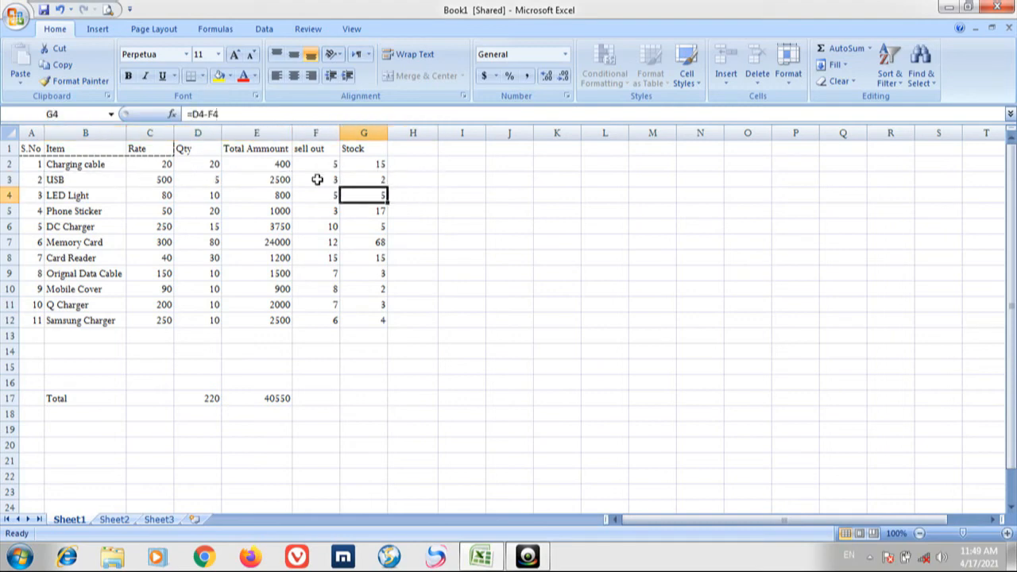
key(Left)
key(Left)
key(Left)
key(Left)
key(Left)
key(Right)
key(Right)
key(Right)
key(Right)
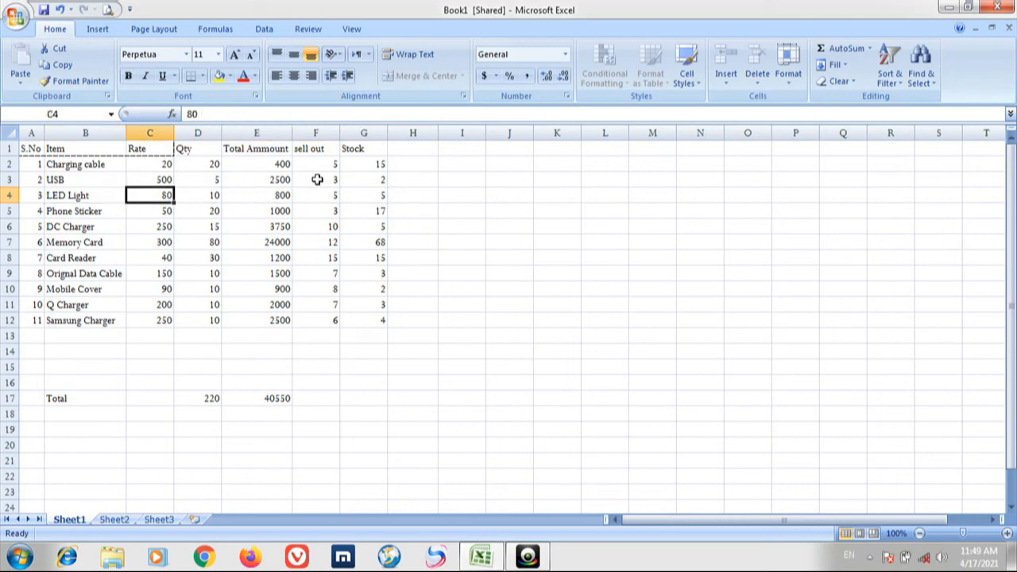
key(Right)
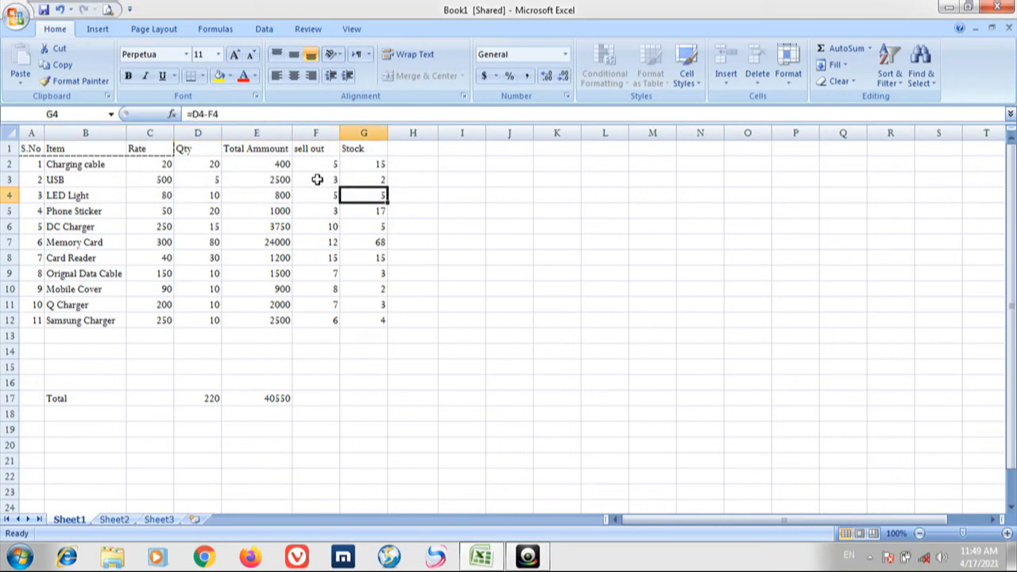
- Check the Stock formulas down to Mobile Cover and compare that row's quantity, sell out and stock
key(Down)
key(Down)
key(Up)
key(Down)
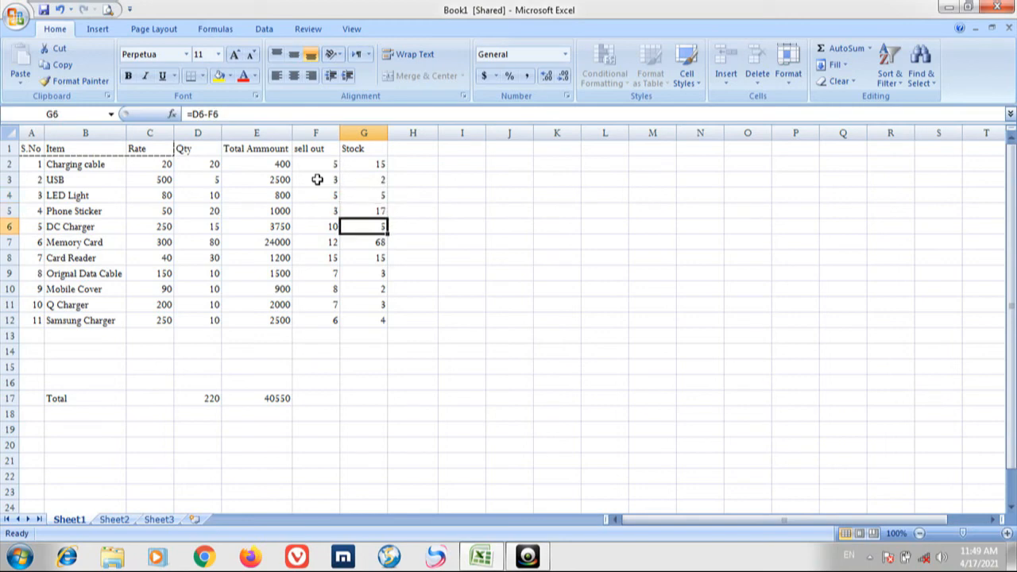
key(Down)
key(Down)
key(Down)
key(Down)
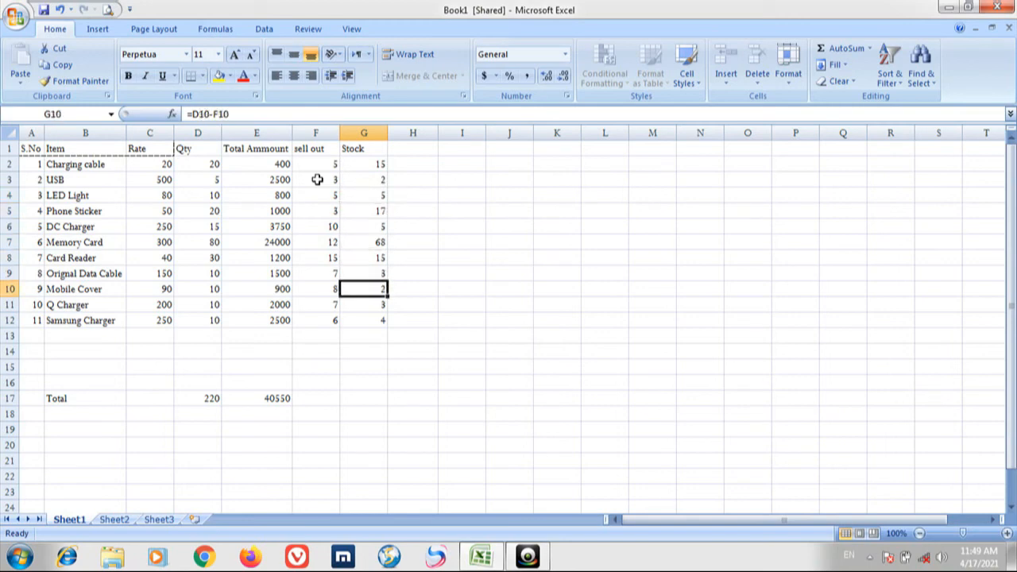
key(Left)
key(Left)
key(Left)
key(Left)
key(Left)
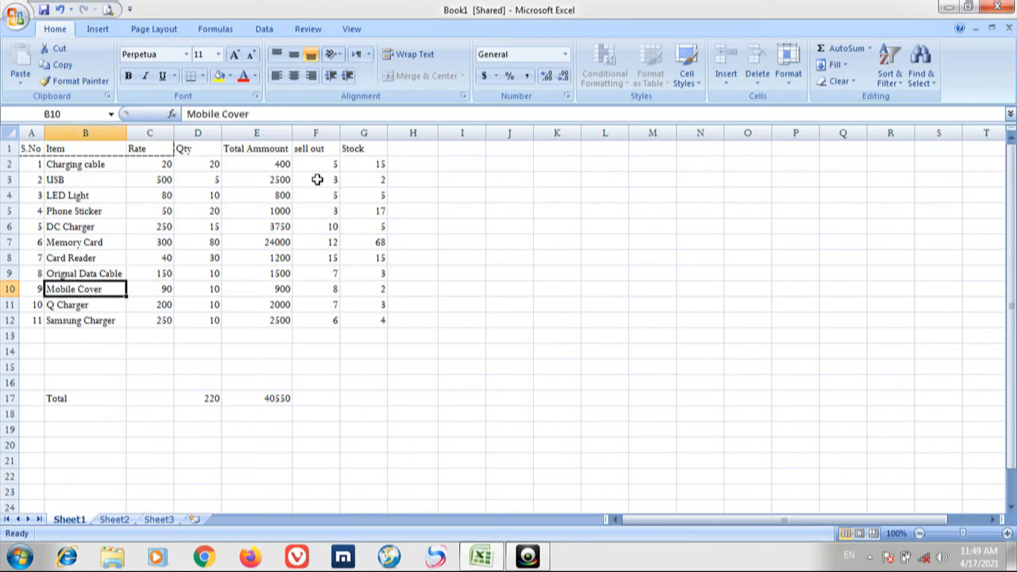
key(Right)
key(Right)
key(Right)
key(Right)
key(Right)
key(Right)
key(Left)
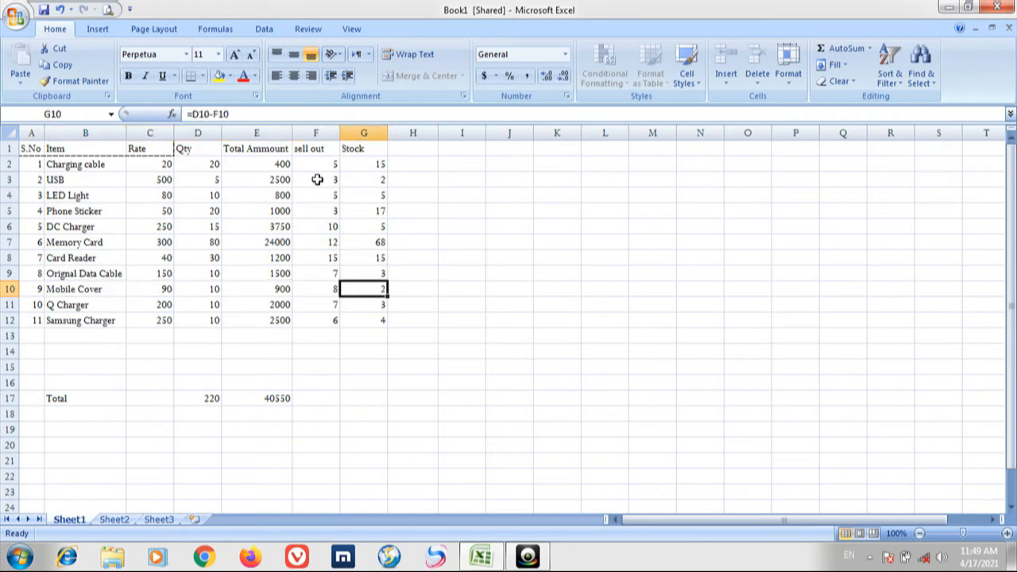
key(Left)
key(Left)
key(Left)
key(Right)
key(Right)
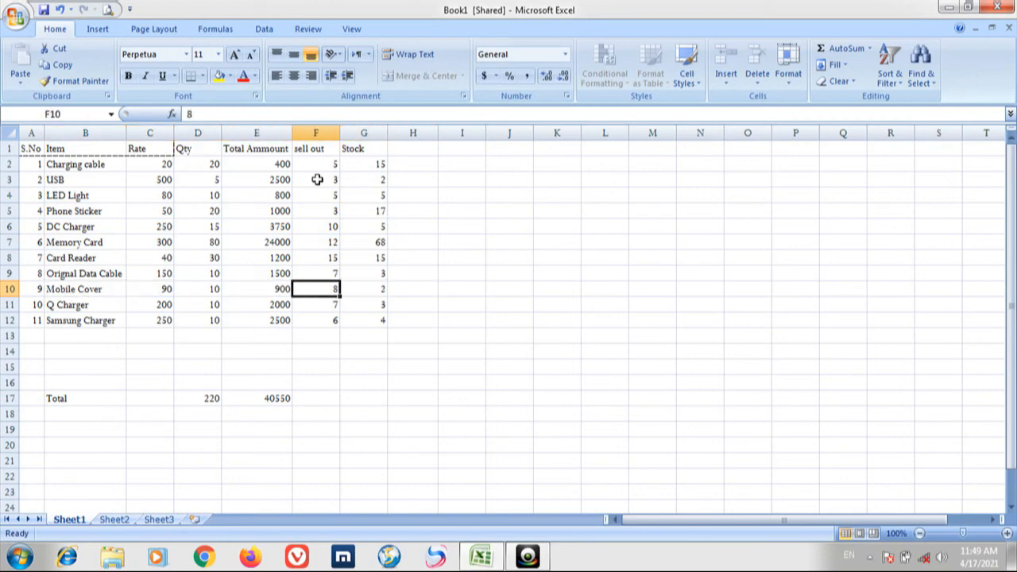
key(Right)
- Copy the sum formula from E17 into F17 and G17 to total the sell out and Stock columns
key(Down)
key(Down)
key(Down)
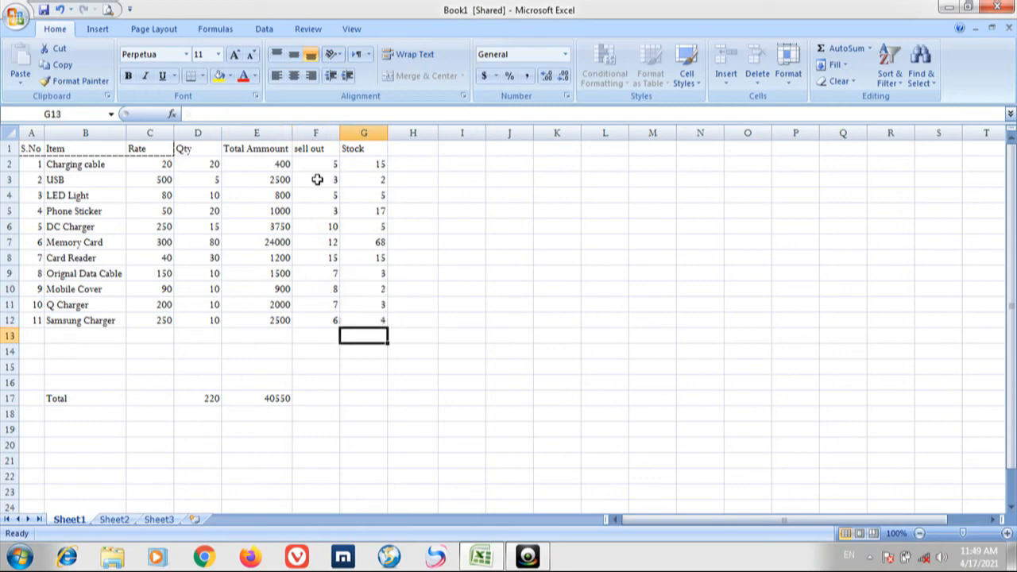
key(Down)
key(Down)
key(Down)
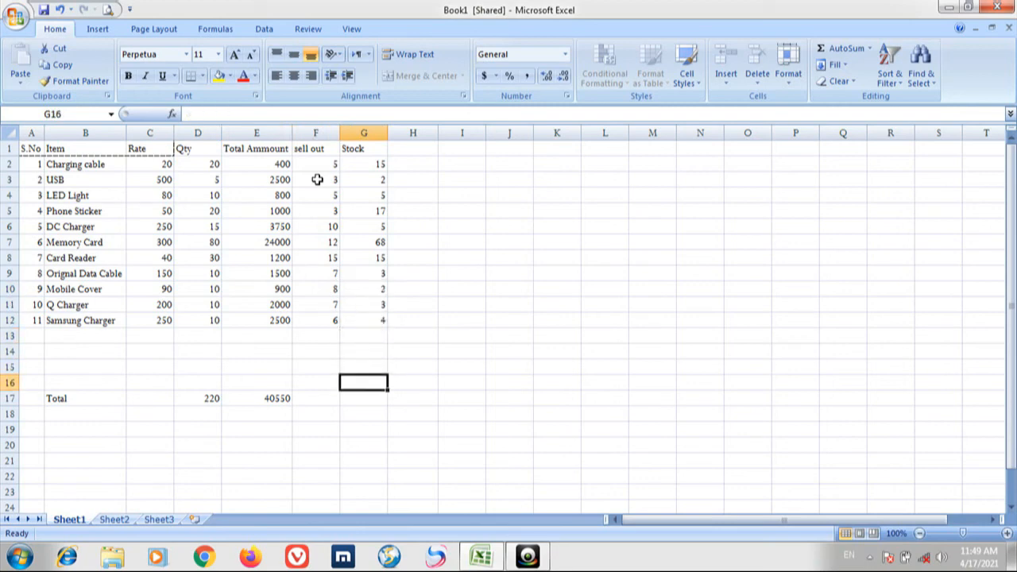
key(Down)
key(Left)
key(Left)
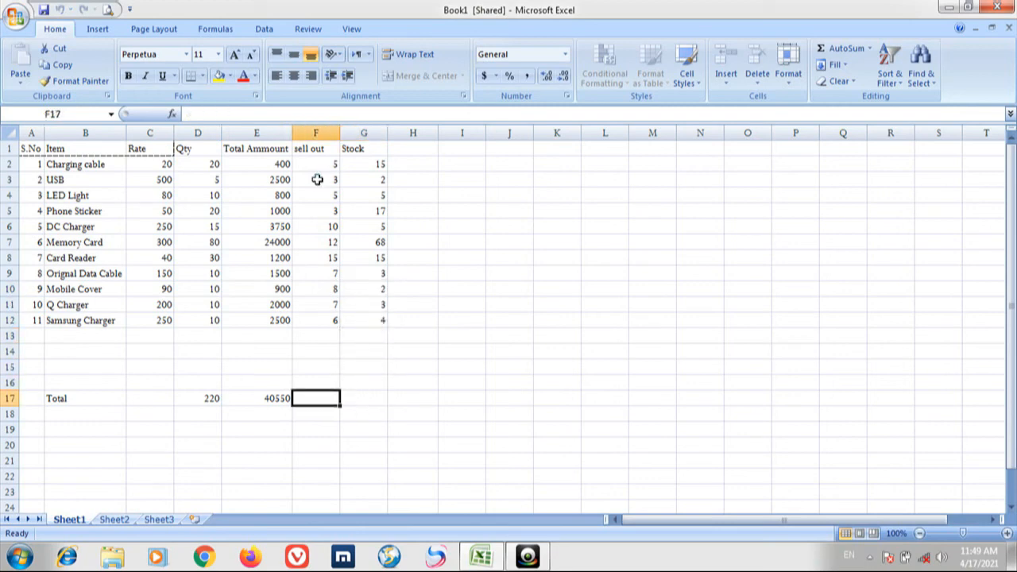
key(ctrl+c)
key(Right)
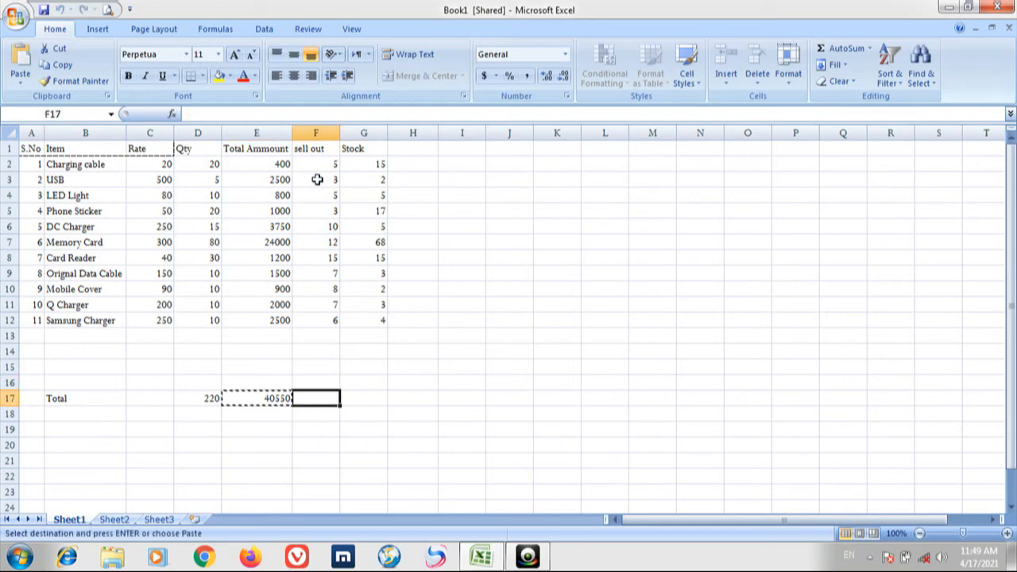
key(ctrl+v)
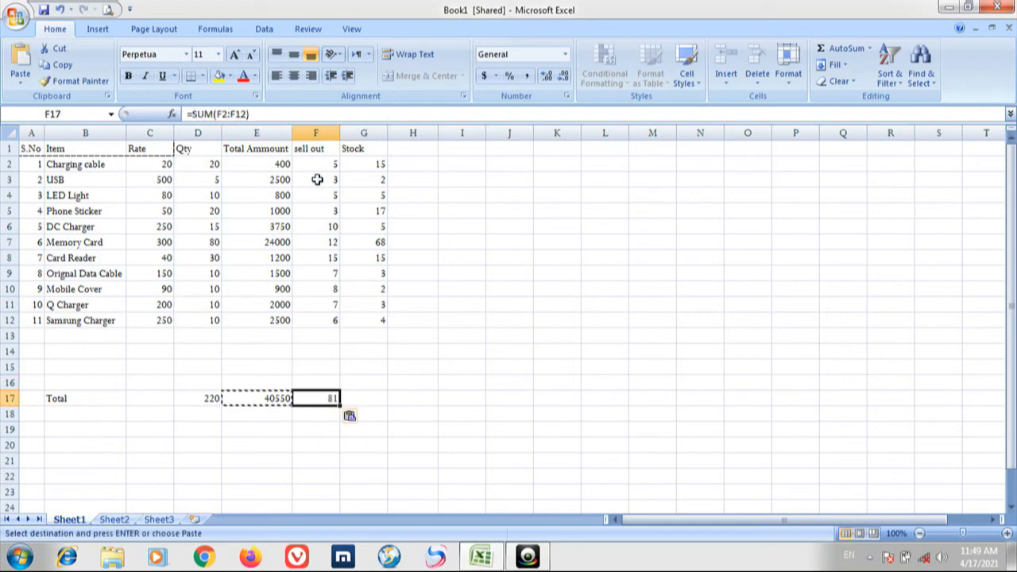
key(Right)
key(ctrl+v)
key(Escape)
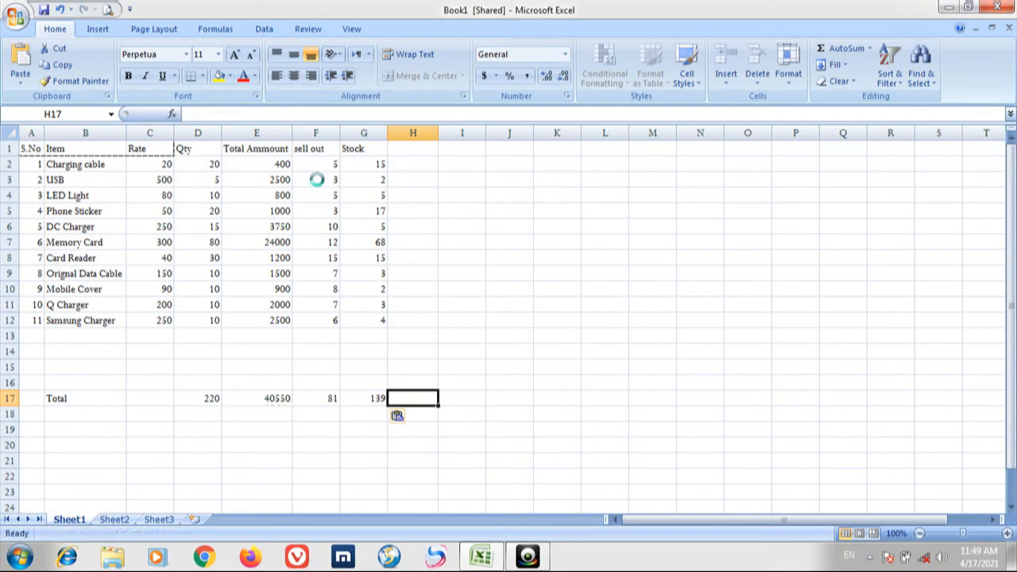
- Review the sum formulas in the Total row for the Qty, Total Ammount, sell out and Stock columns
key(Left)
key(Left)
key(Left)
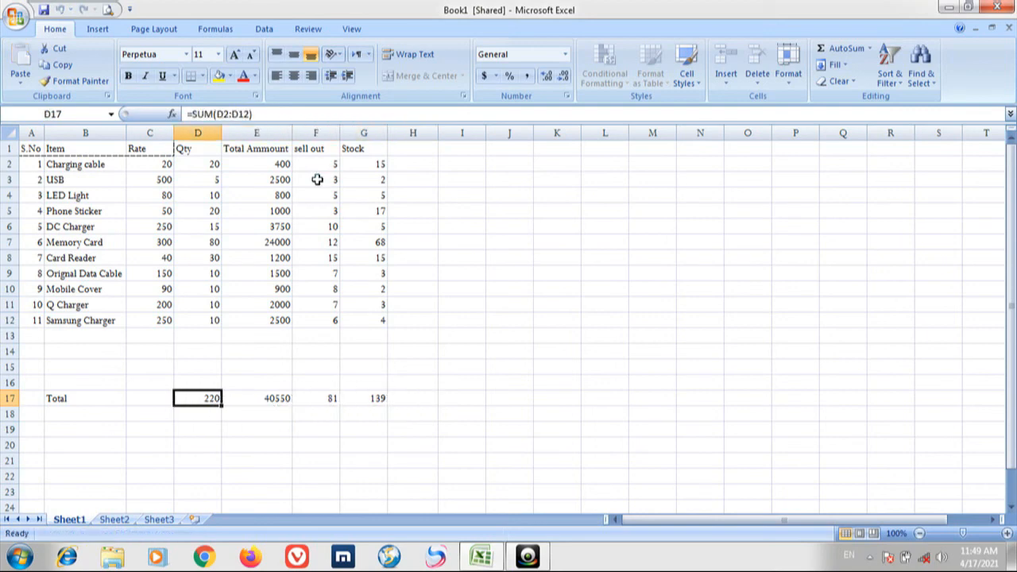
key(Right)
key(Right)
key(Right)
key(Right)
key(Left)
key(Left)
key(Left)
key(Left)
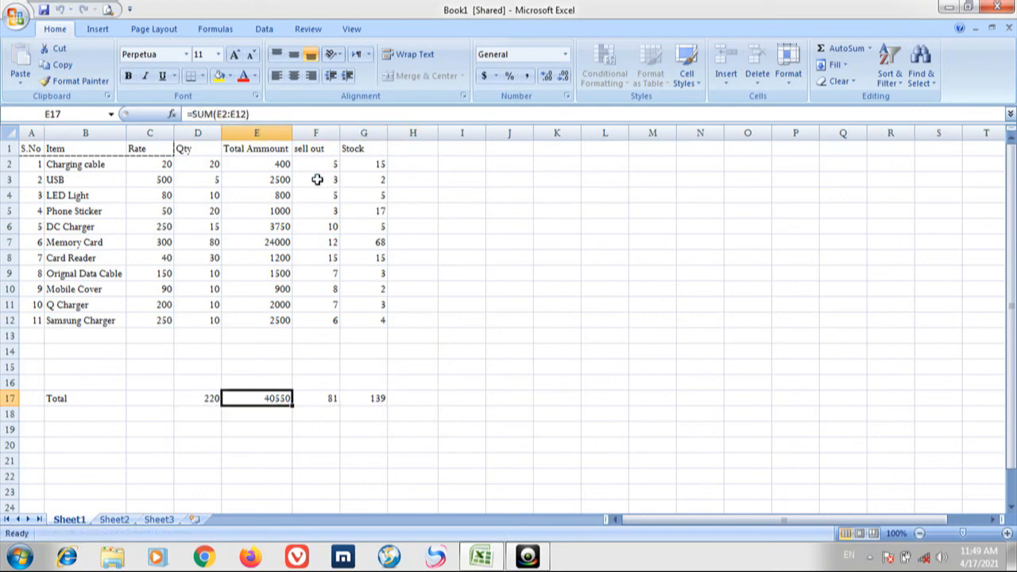
key(Right)
key(Right)
key(Right)
key(Right)
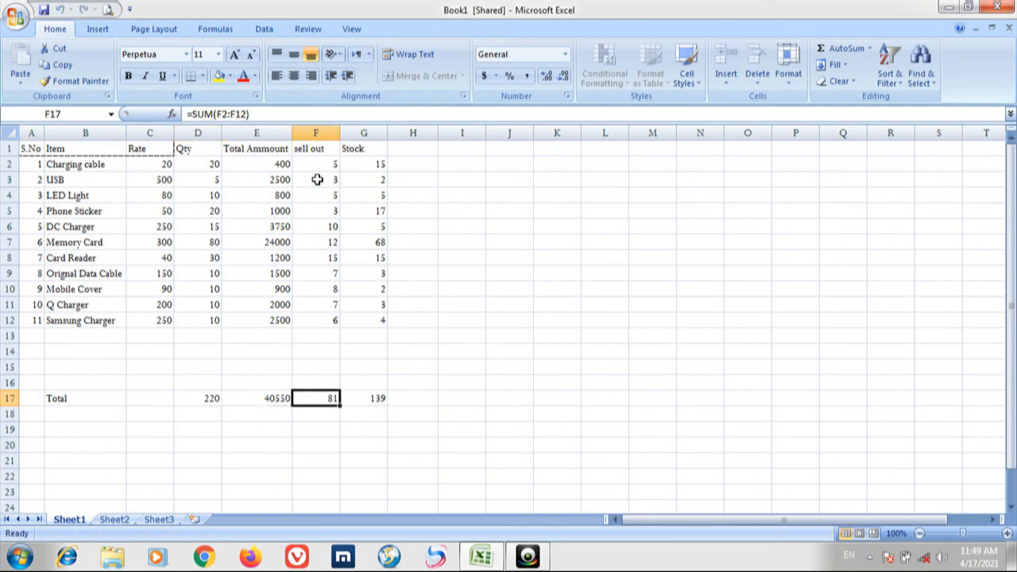
key(Left)
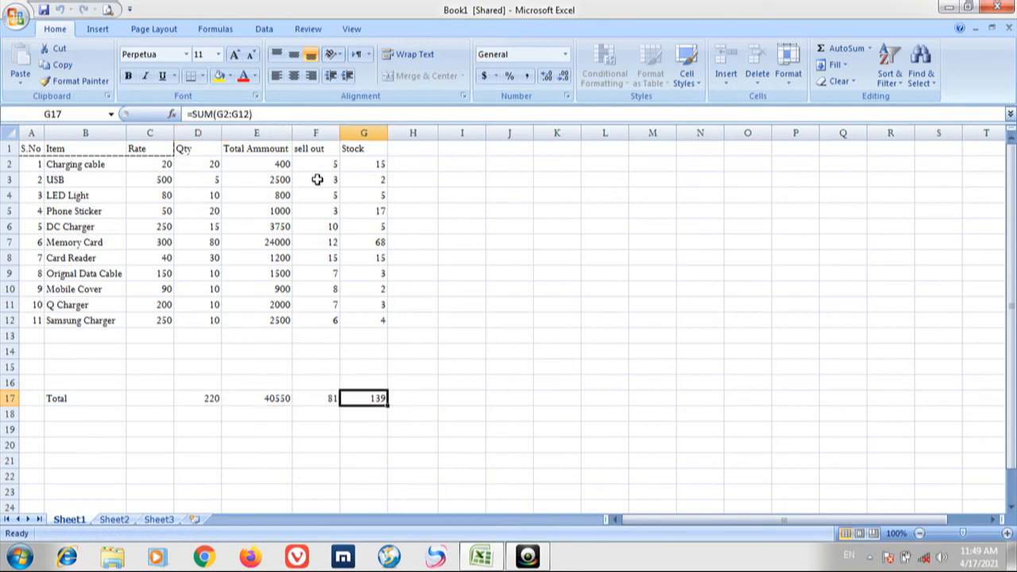
- Select the whole stock table, from the headers down through the Total row, covering A1:G17
key(Right)
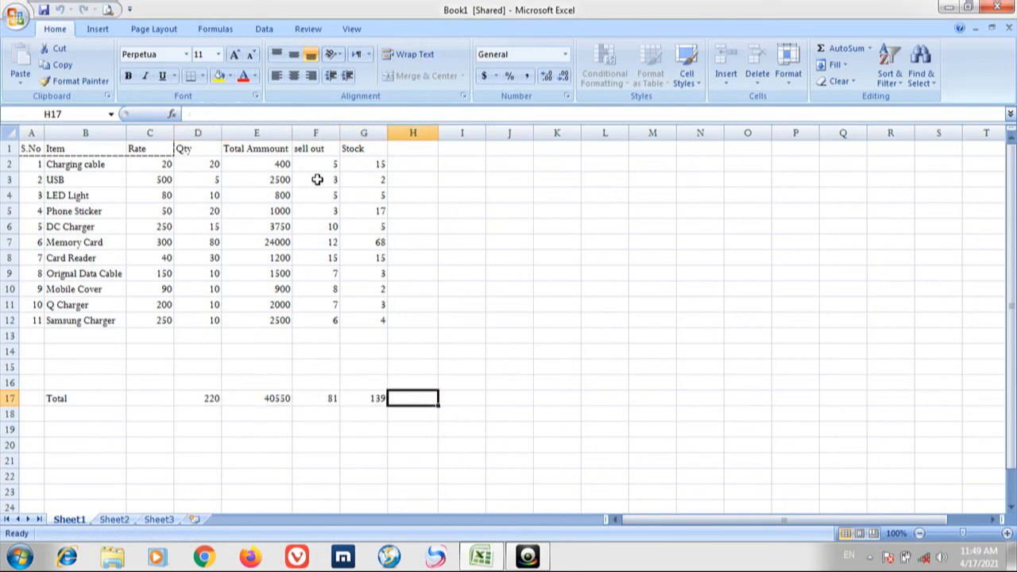
key(Left)
key(Left)
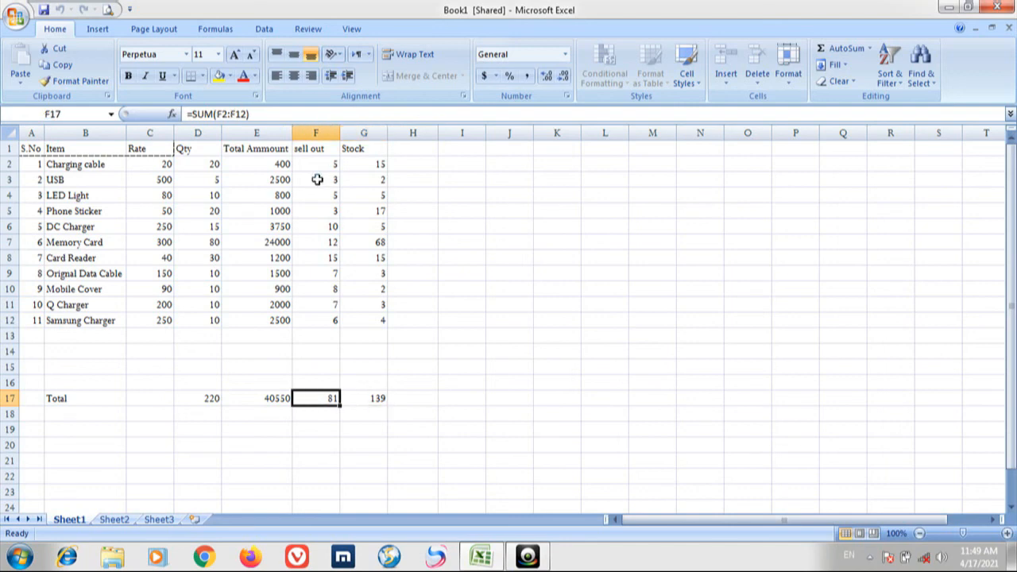
key(Right)
key(shift+Up)
key(shift+Up)
key(shift+Up)
key(shift+Up)
key(shift+Up)
key(shift+Up)
key(shift+Up)
key(shift+Up)
key(shift+Up)
key(shift+Up)
key(shift+Up)
key(shift+Up)
key(shift+Up)
key(shift+Up)
key(shift+Up)
key(shift+Up)
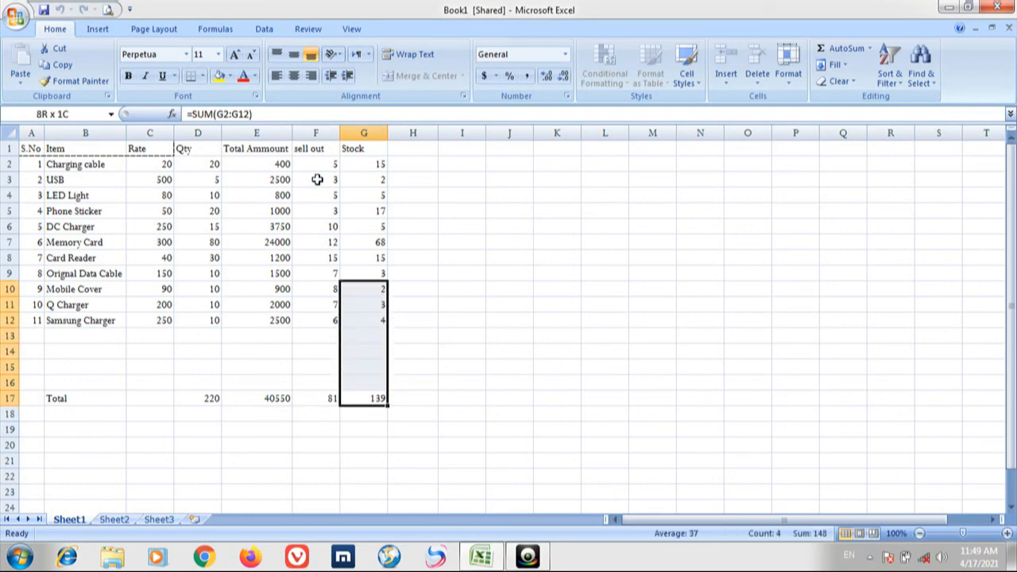
key(shift+Left)
key(shift+Left)
key(shift+Left)
key(shift+Left)
key(shift+Left)
key(shift+Left)
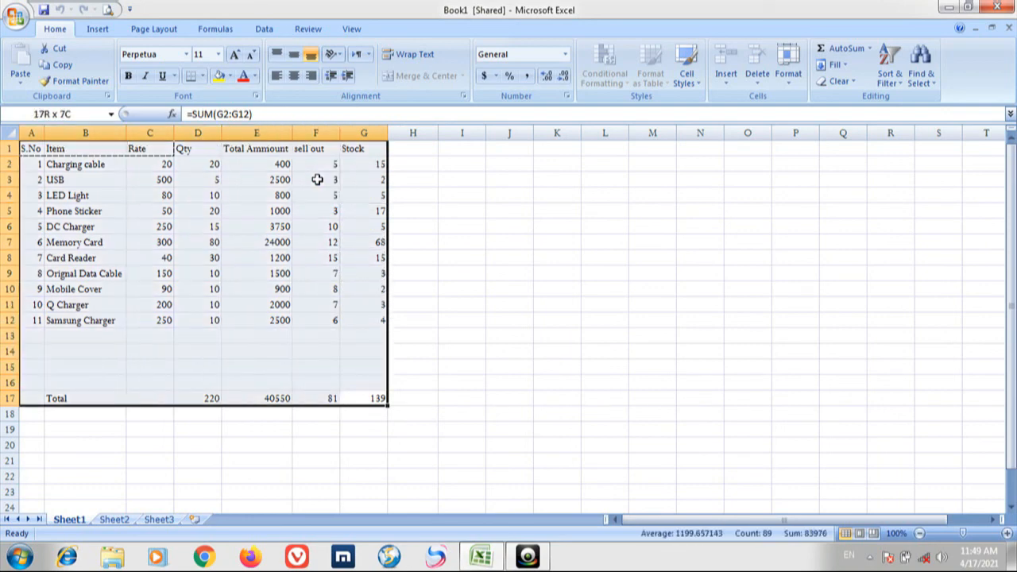
- Review the Total row from the Stock total back to the S.No column
key(Right)
key(Left)
key(Left)
key(Left)
key(Left)
key(Left)
key(Left)
key(Left)
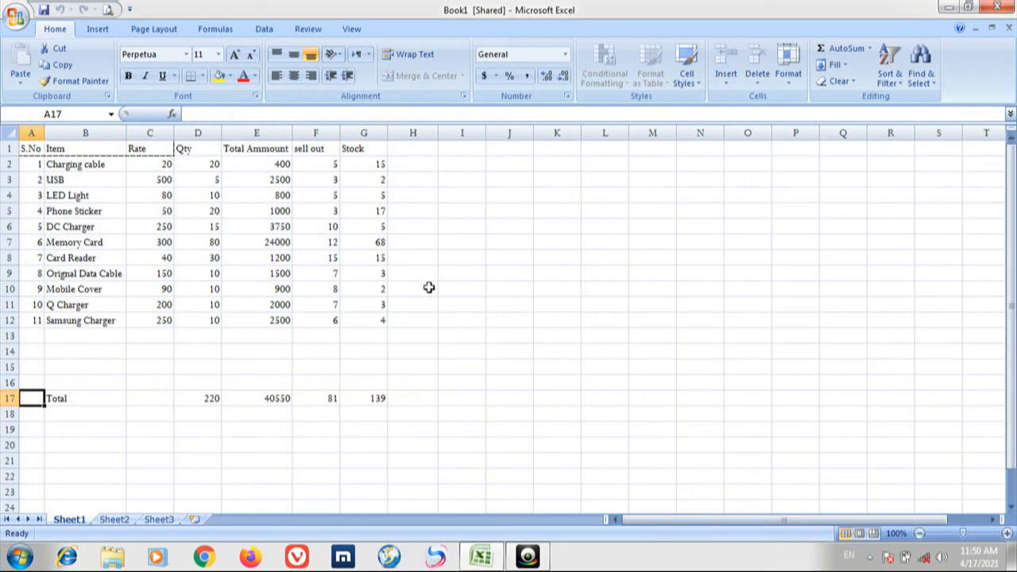
- Review the names in the Item column from Charging cable downward
click(92, 168)
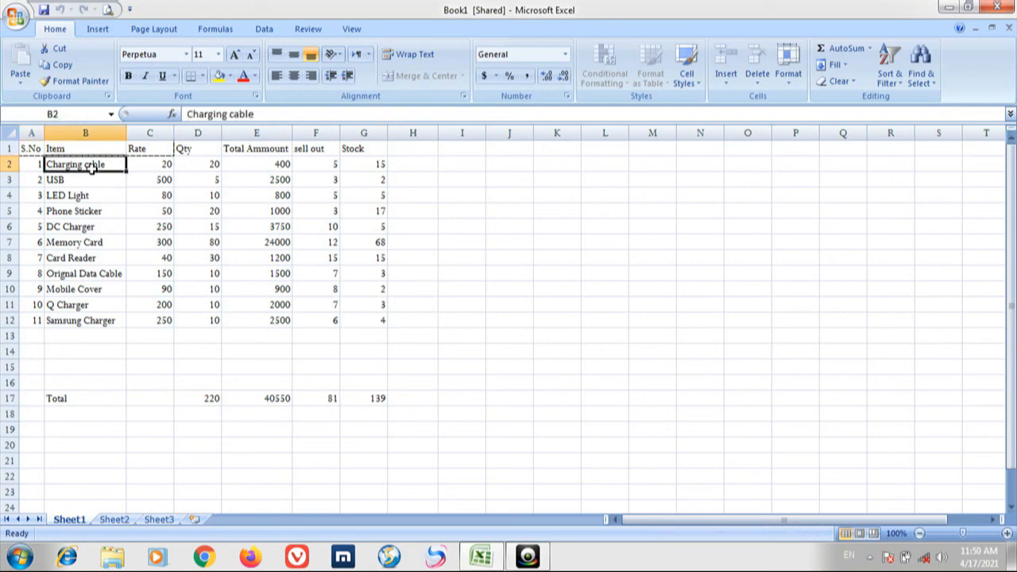
key(Down)
key(Down)
key(Down)
key(Down)
key(Down)
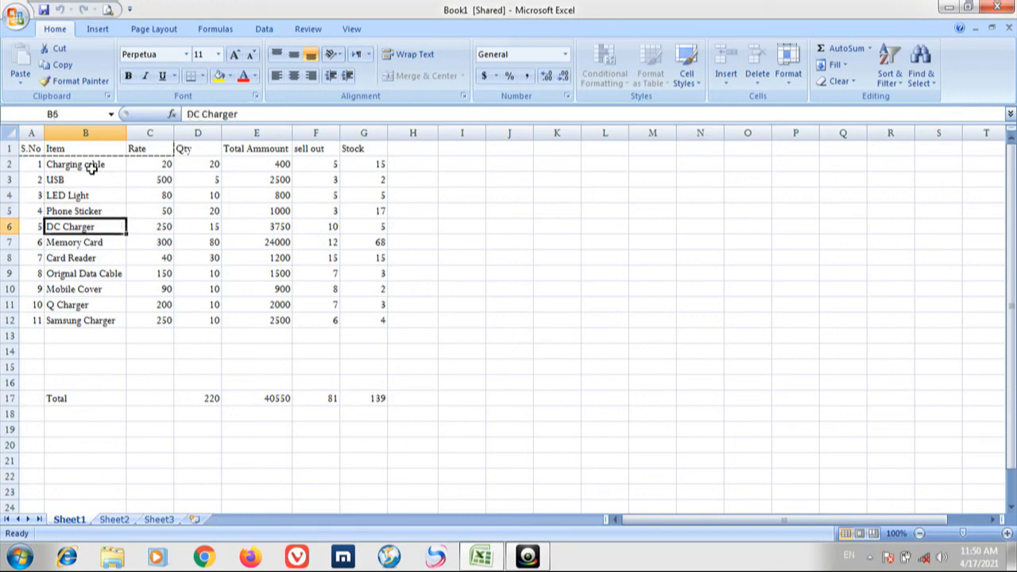
- Review the rates in the Rate column from Charging cable down to Mobile Cover
click(156, 163)
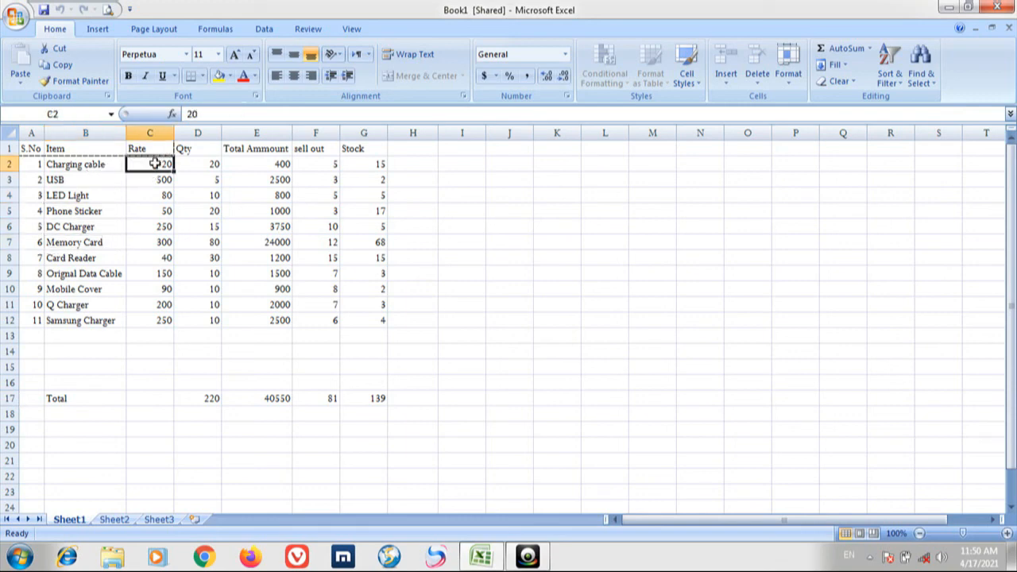
key(Down)
key(Down)
key(Down)
key(Down)
key(Down)
key(Down)
key(Down)
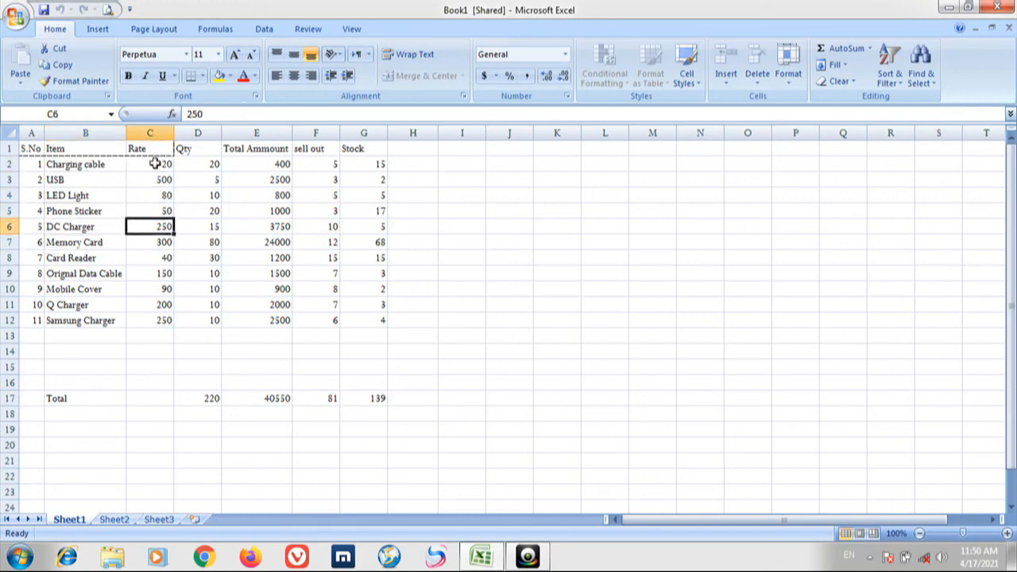
key(Down)
- Examine the Orignal Data Cable row across its quantity, total amount, sell out, stock and rate
key(Right)
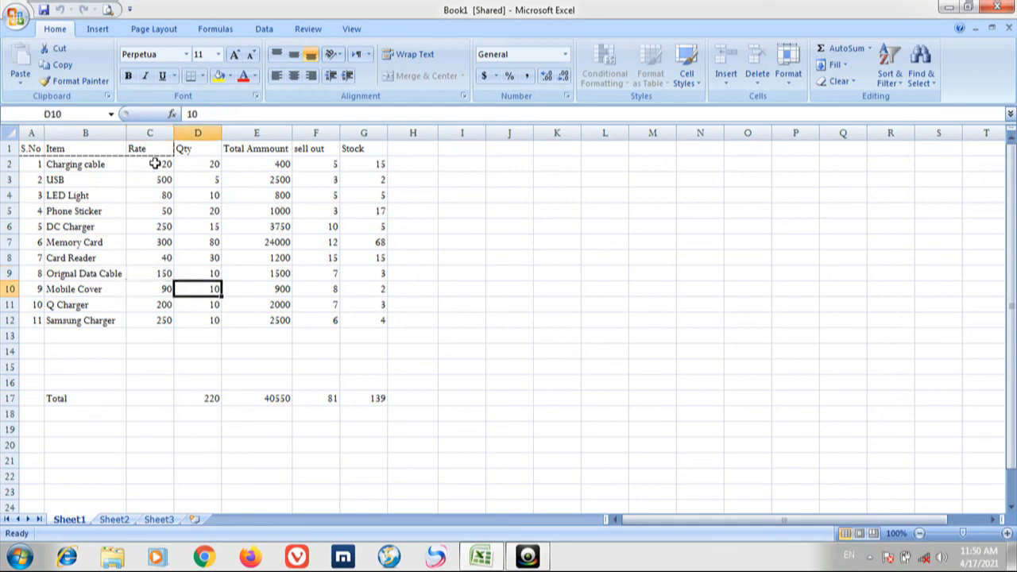
key(Up)
key(Right)
key(Right)
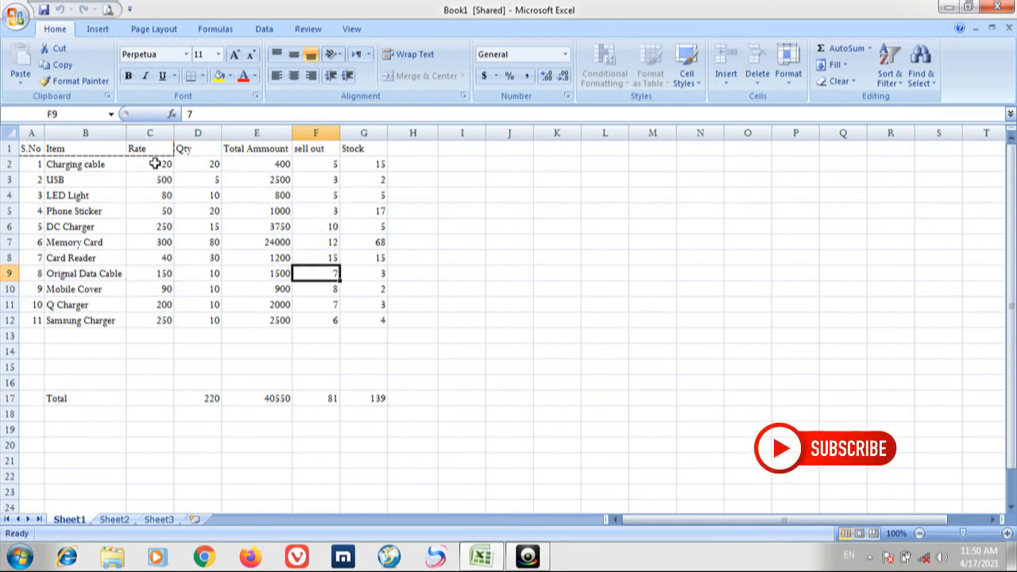
key(Right)
key(Left)
key(Left)
key(Left)
key(Left)
key(Left)
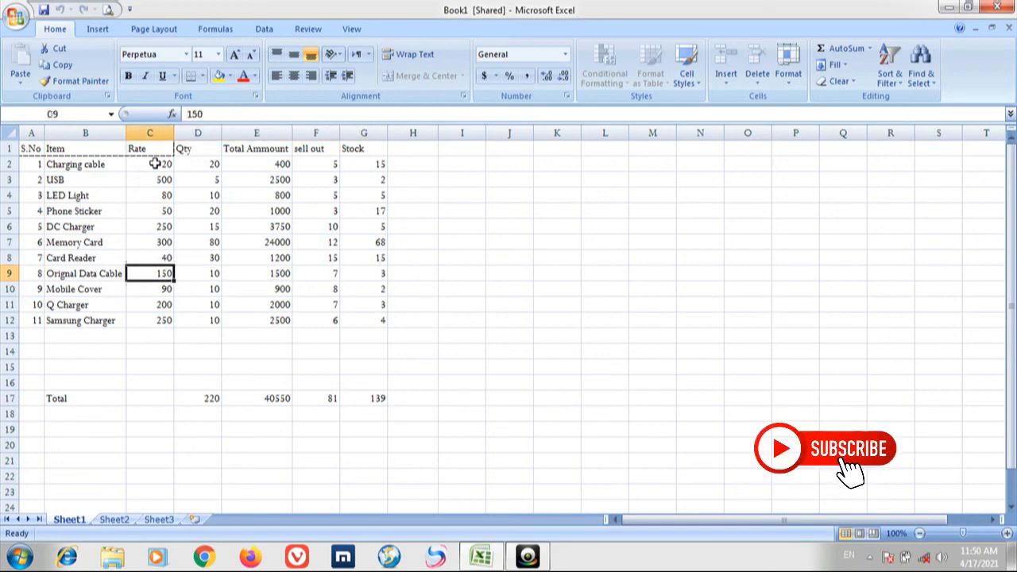